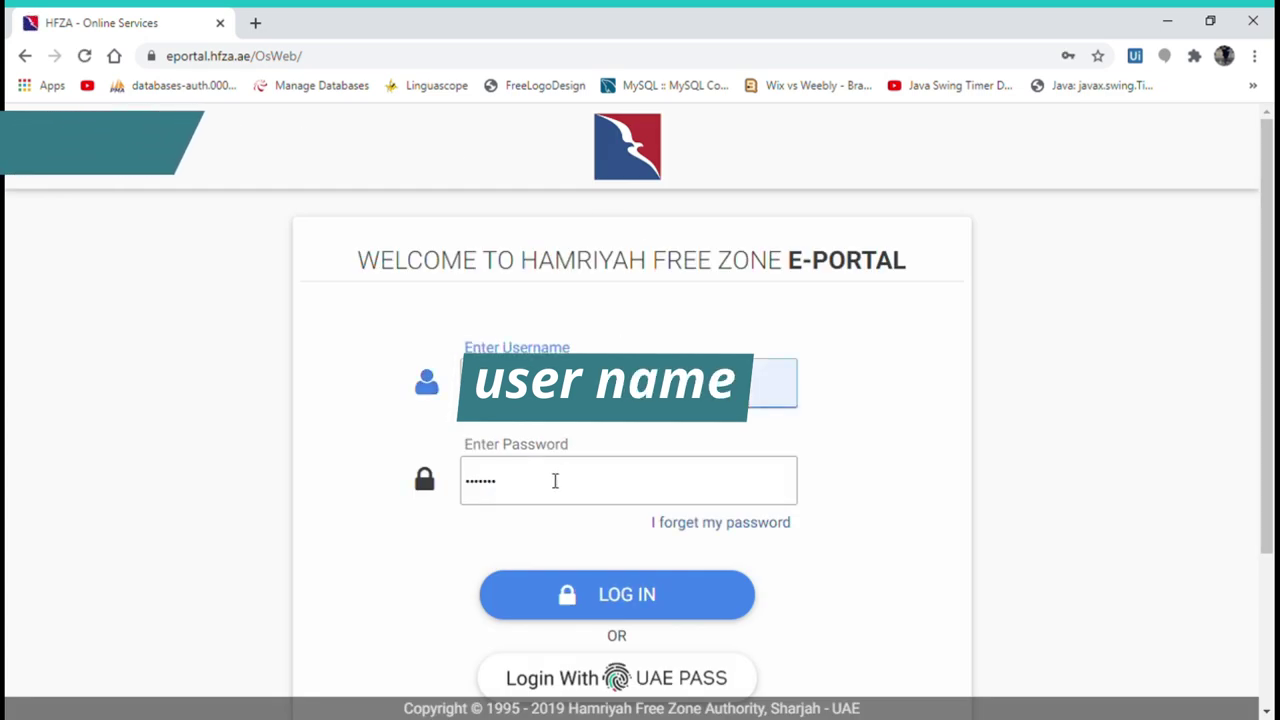
Log in to the e-portal and open the Economic Substance Notification service under Finance & Accounts.
{"action": "left_click", "coordinate": [577, 587]}
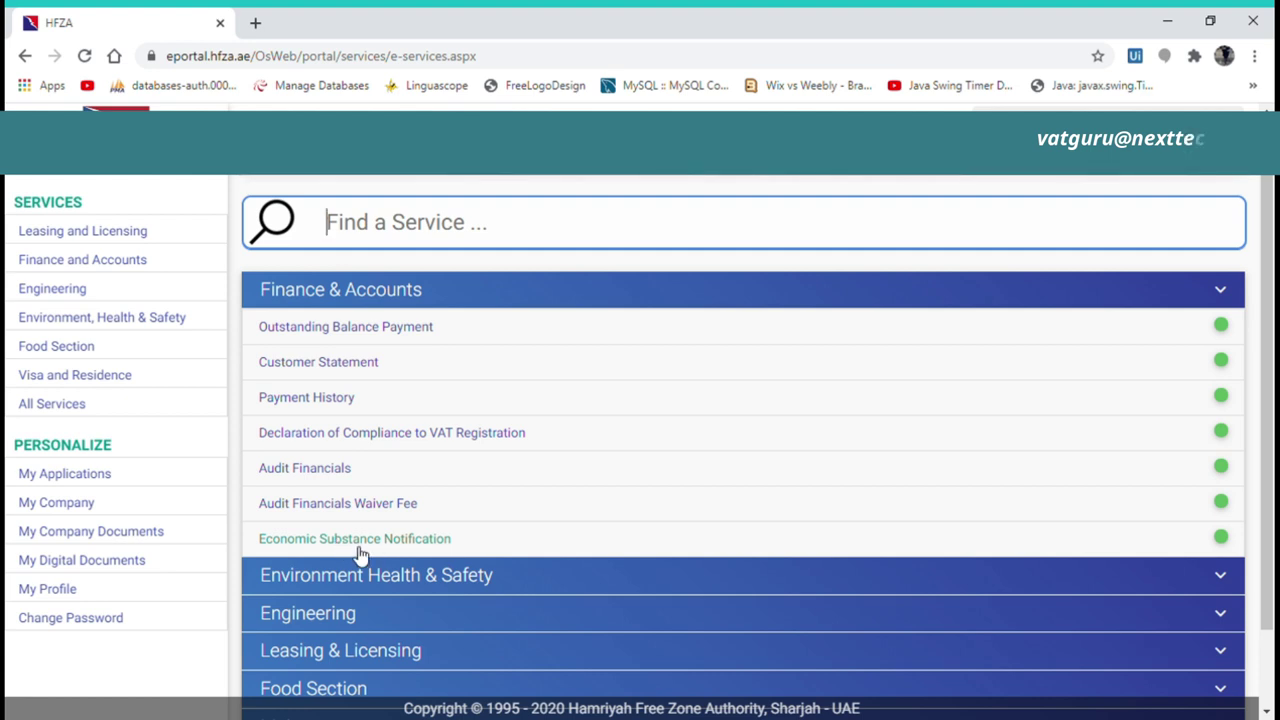
{"action": "scroll", "coordinate": [1270, 414], "scroll_direction": "down", "scroll_amount": 2}
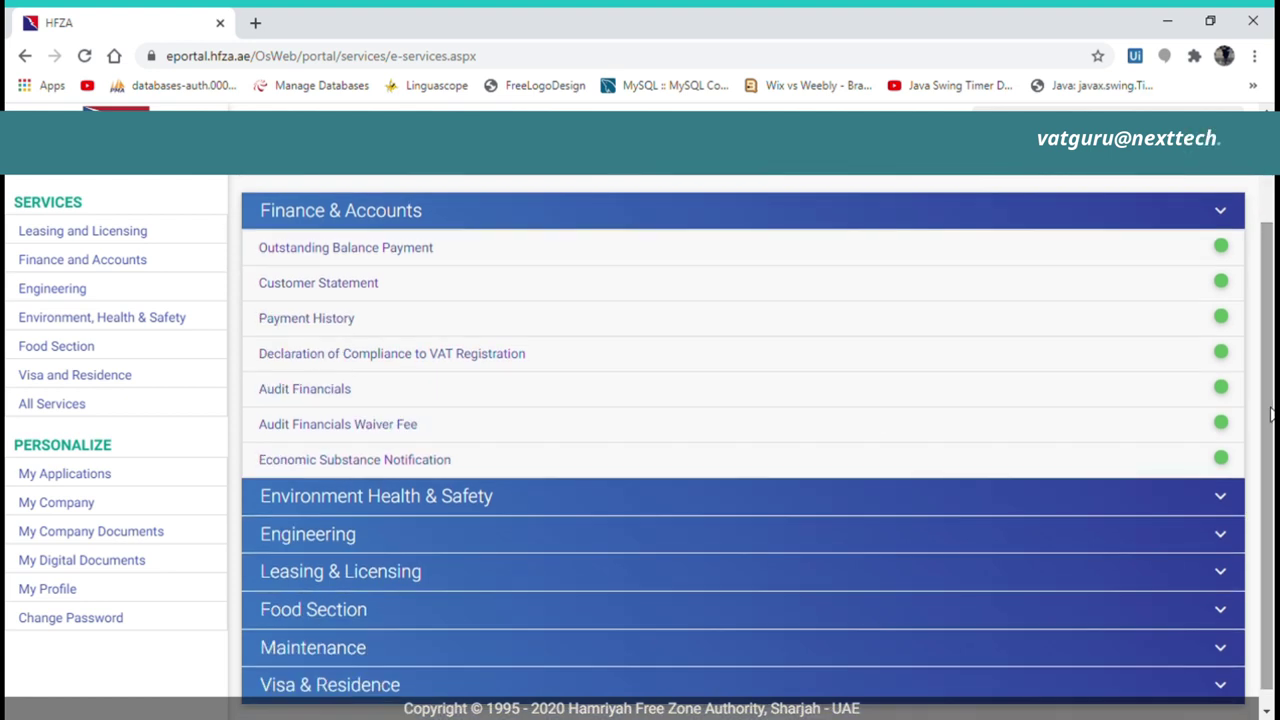
{"action": "left_click", "coordinate": [410, 462]}
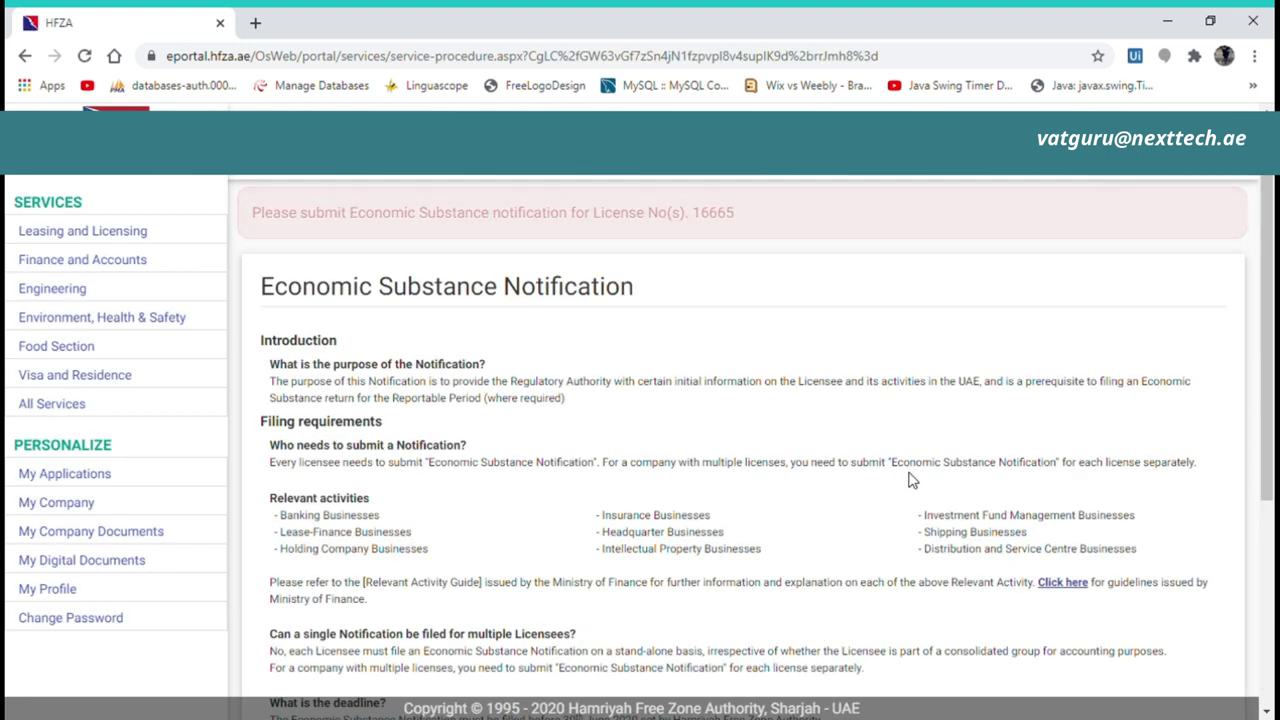
Review the Economic Substance Notification guidelines, accept the Terms of Service and start the process.
{"action": "scroll", "coordinate": [1272, 327], "scroll_direction": "down", "scroll_amount": 2}
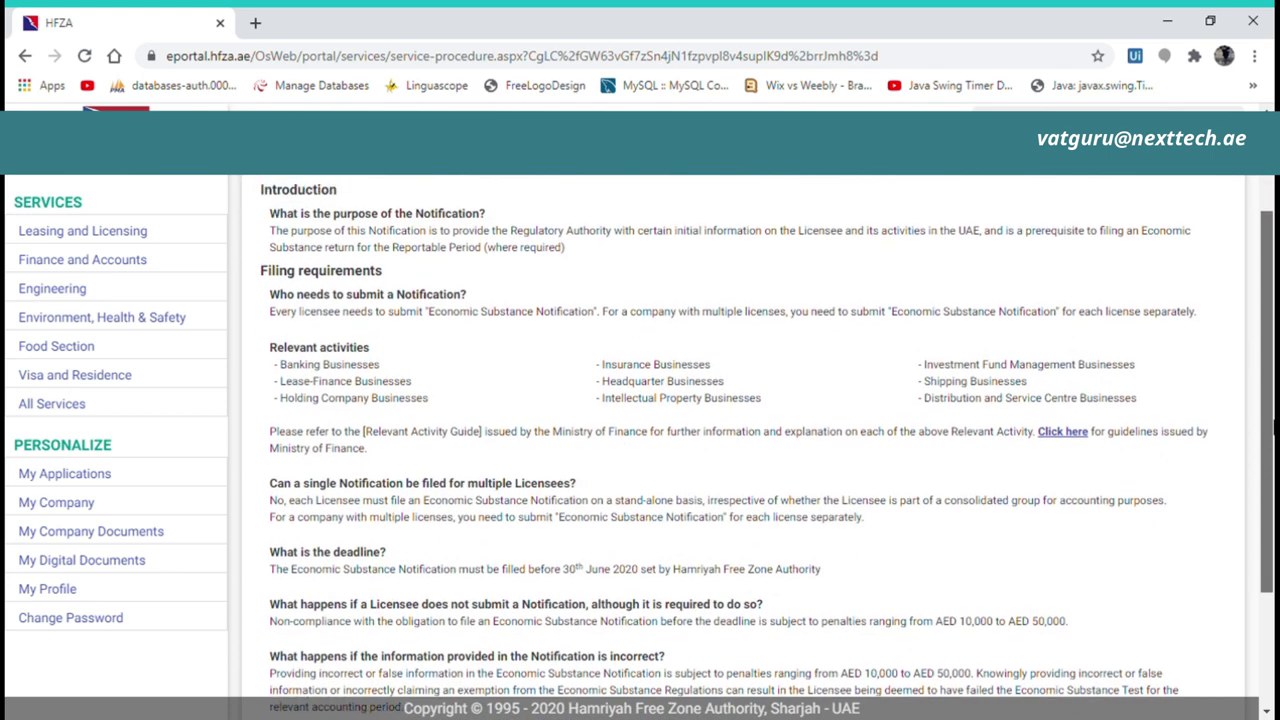
{"action": "scroll", "coordinate": [768, 444], "scroll_direction": "up", "scroll_amount": 1}
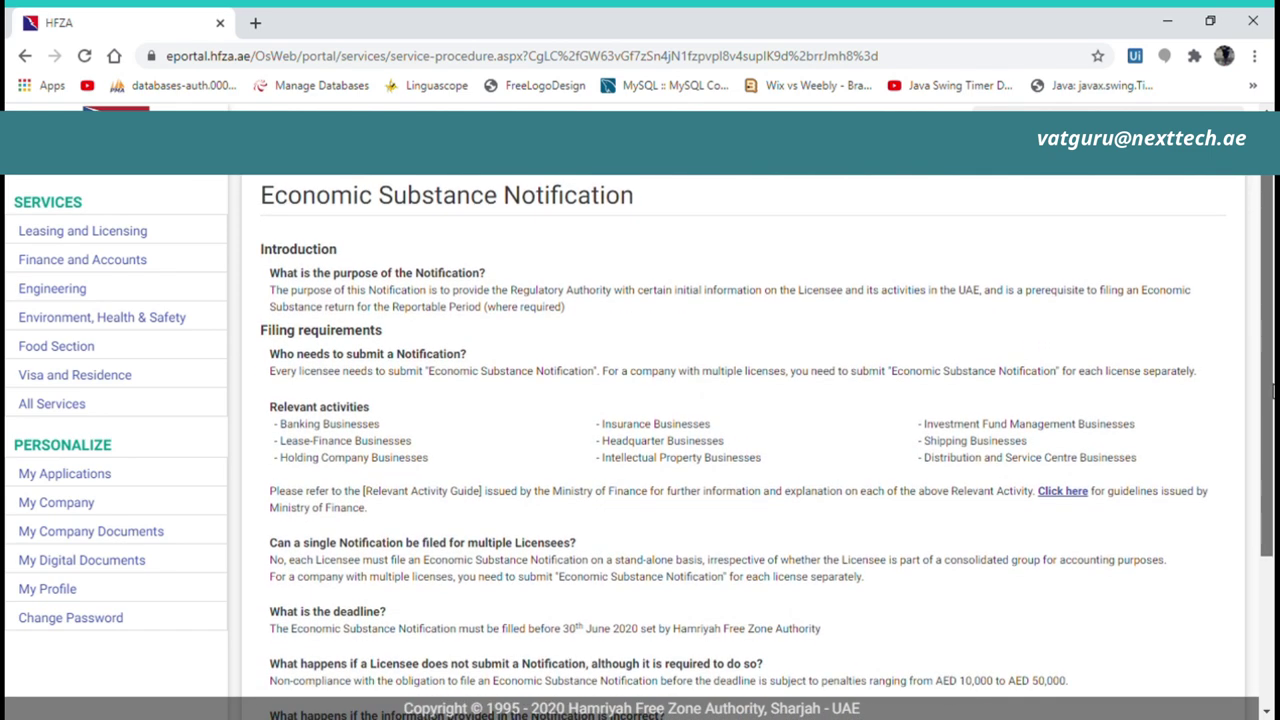
{"action": "left_click_drag", "start_coordinate": [1273, 390], "coordinate": [1255, 572]}
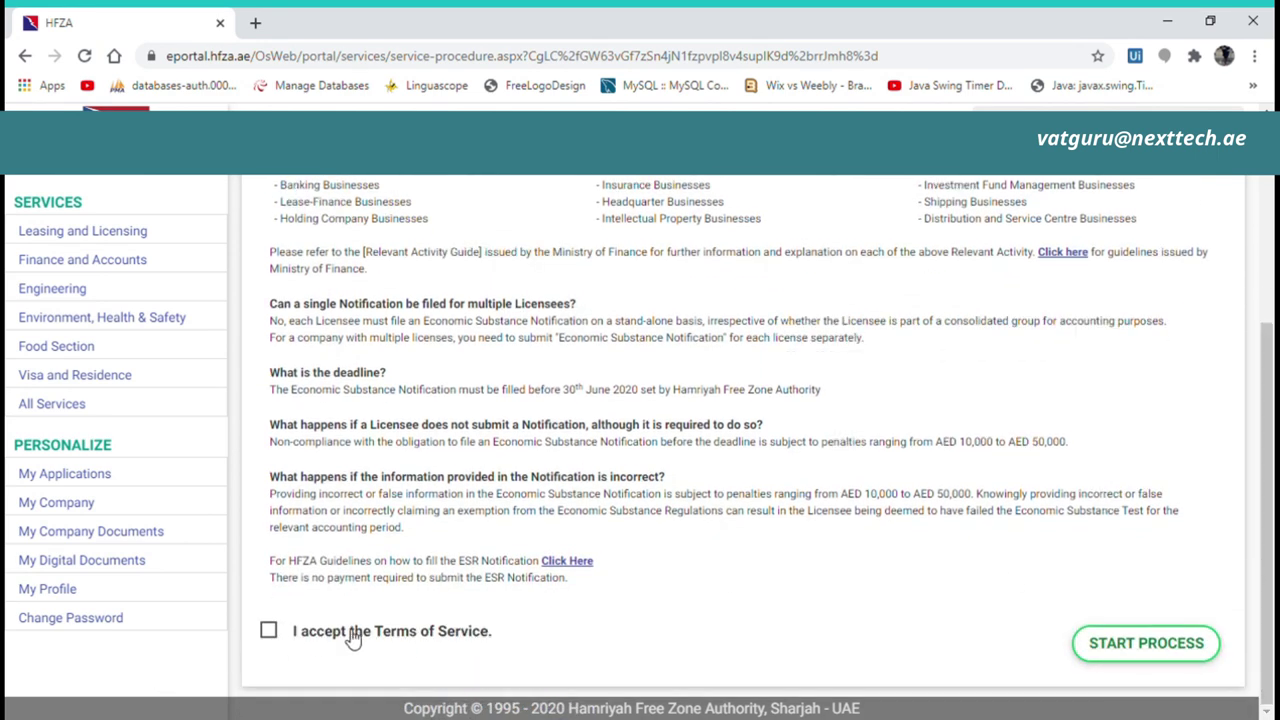
{"action": "left_click", "coordinate": [1165, 652]}
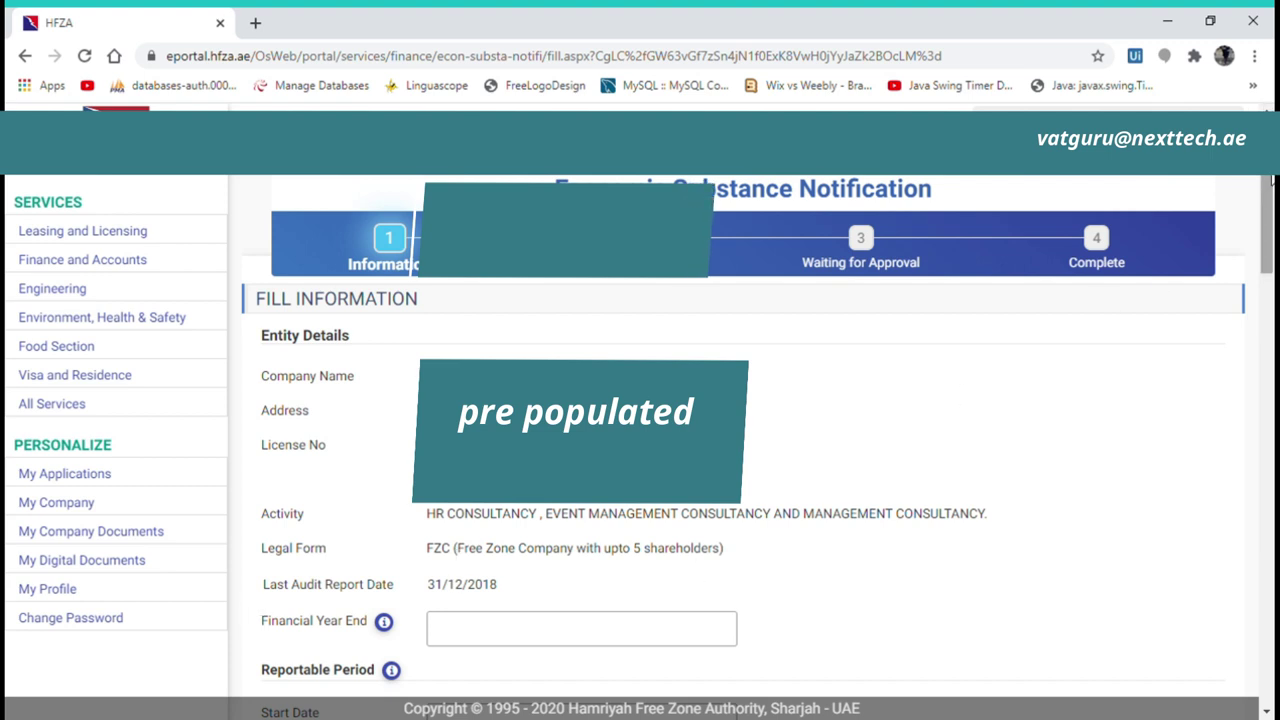
Read the guidance note for Financial Year End, and set the Financial Year End to 31/12/2019.
{"action": "scroll", "coordinate": [740, 440], "scroll_direction": "down", "scroll_amount": 2}
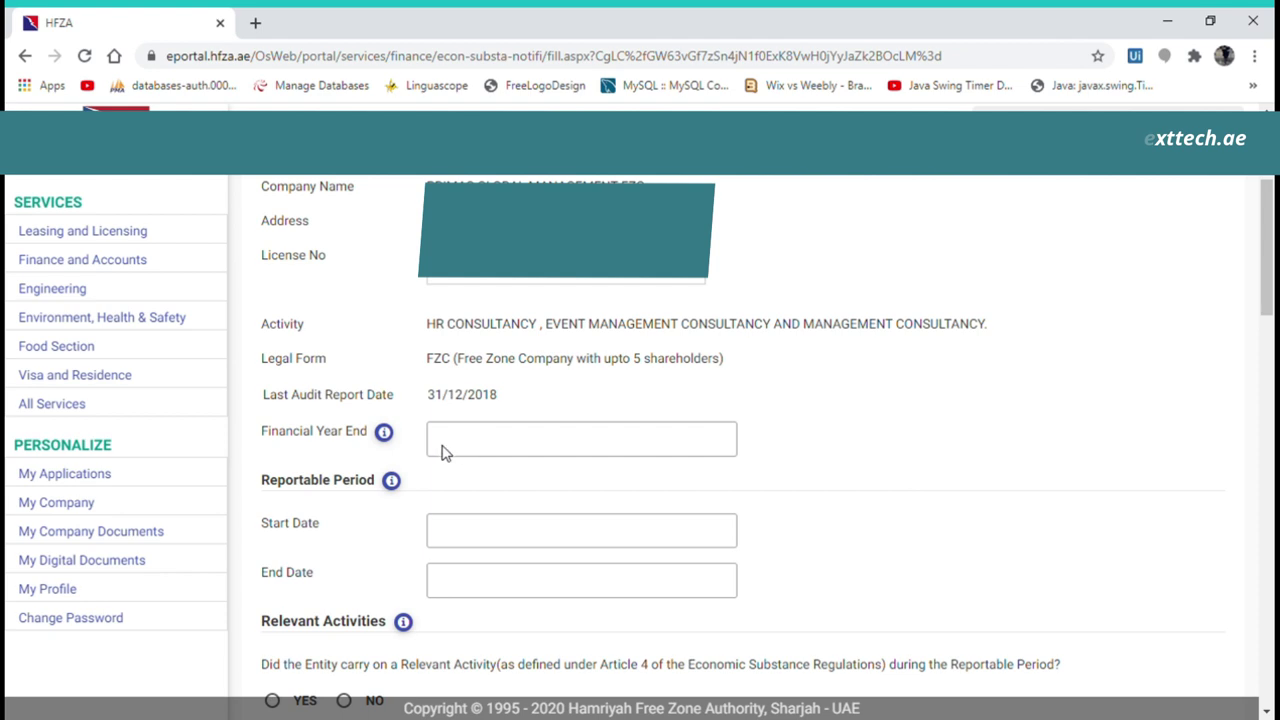
{"action": "left_click", "coordinate": [384, 435]}
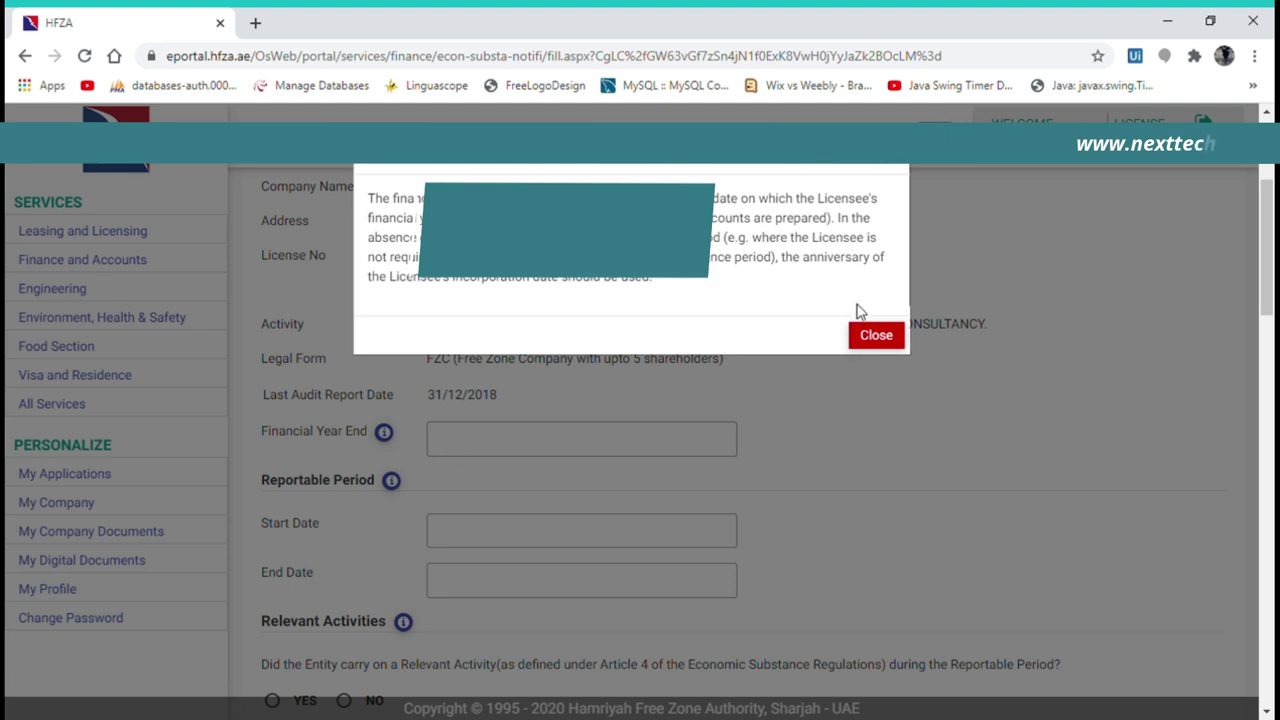
{"action": "left_click", "coordinate": [876, 336]}
{"action": "left_click", "coordinate": [450, 437]}
{"action": "left_click", "coordinate": [450, 437]}
{"action": "left_click", "coordinate": [450, 437]}
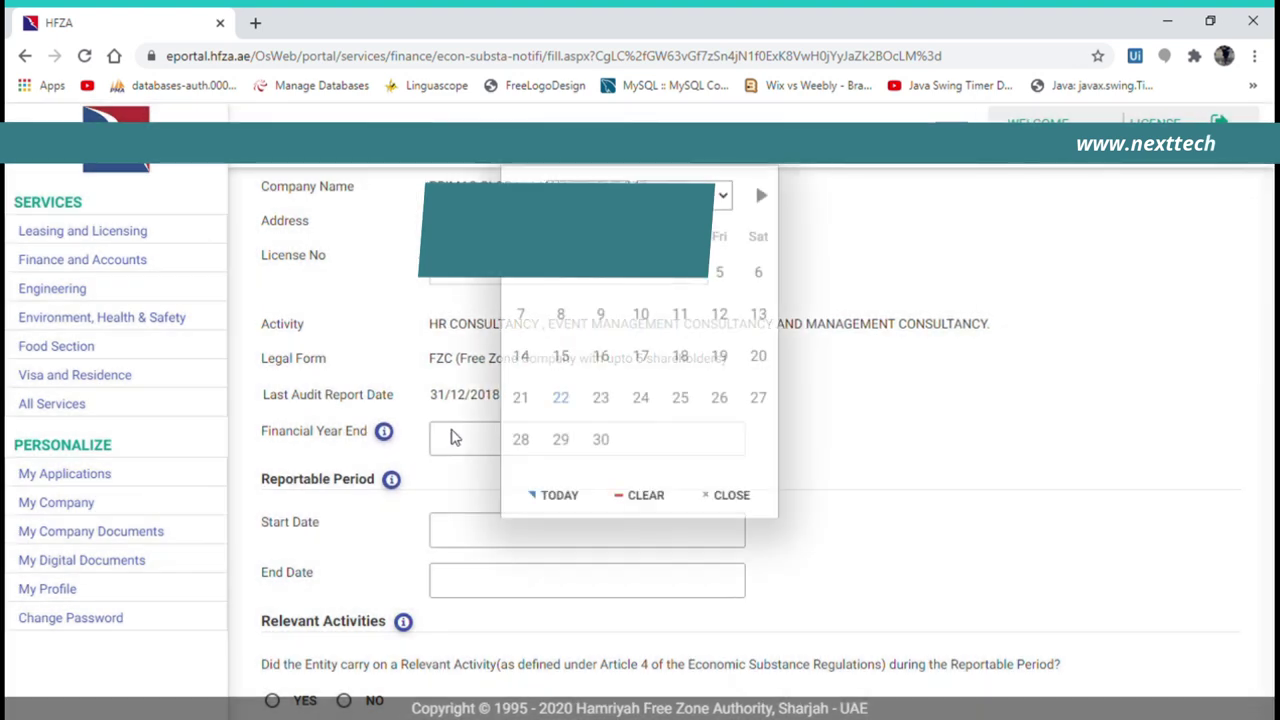
{"action": "left_click", "coordinate": [531, 442]}
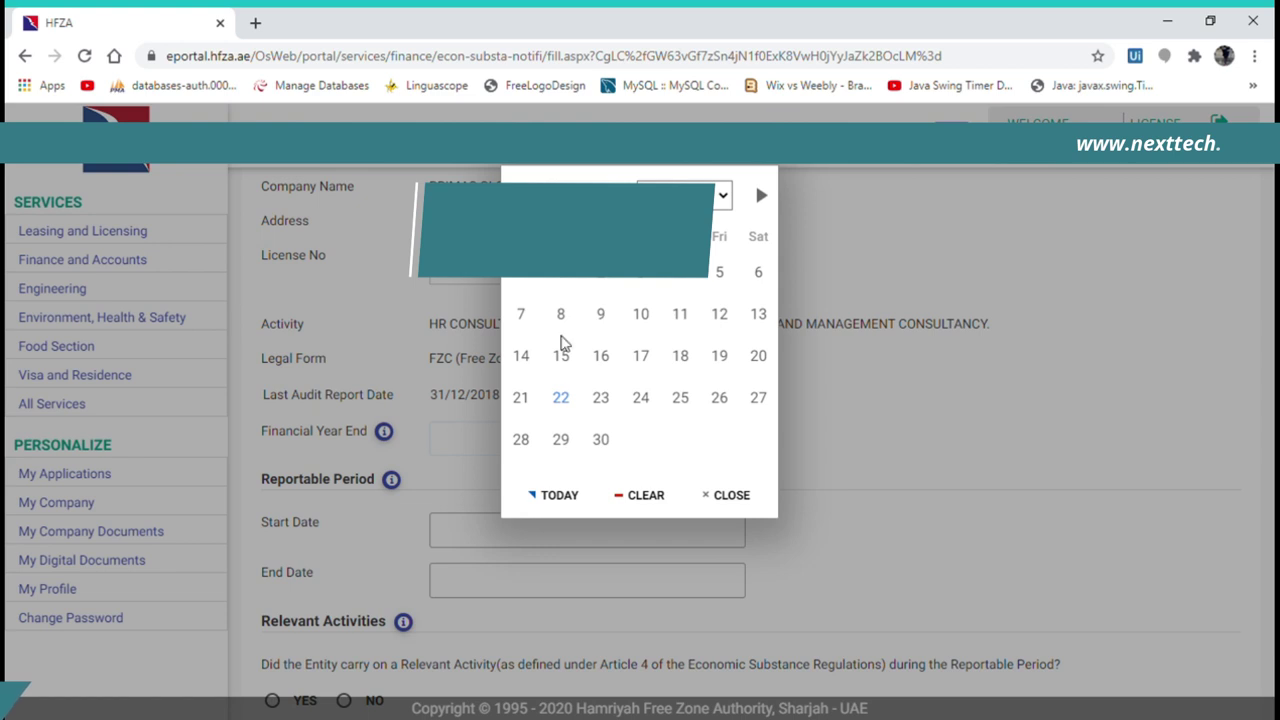
{"action": "left_click", "coordinate": [577, 497]}
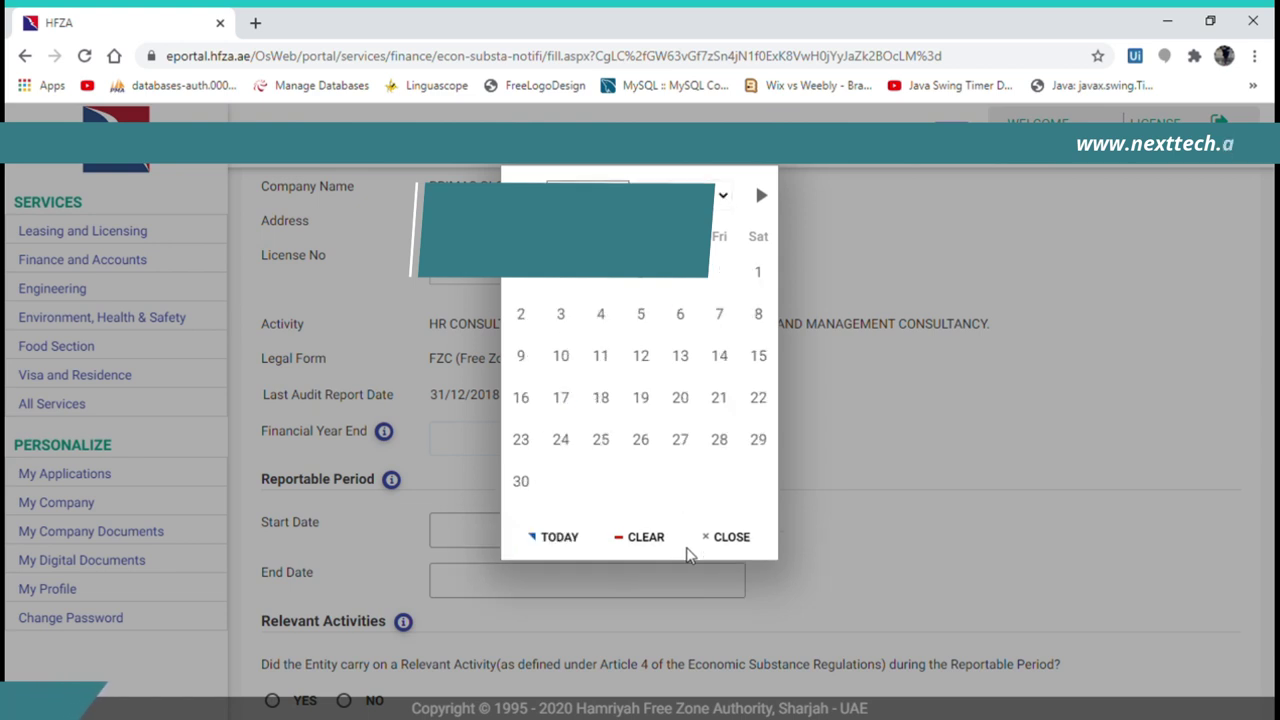
{"action": "left_click", "coordinate": [635, 514]}
{"action": "left_click", "coordinate": [600, 440]}
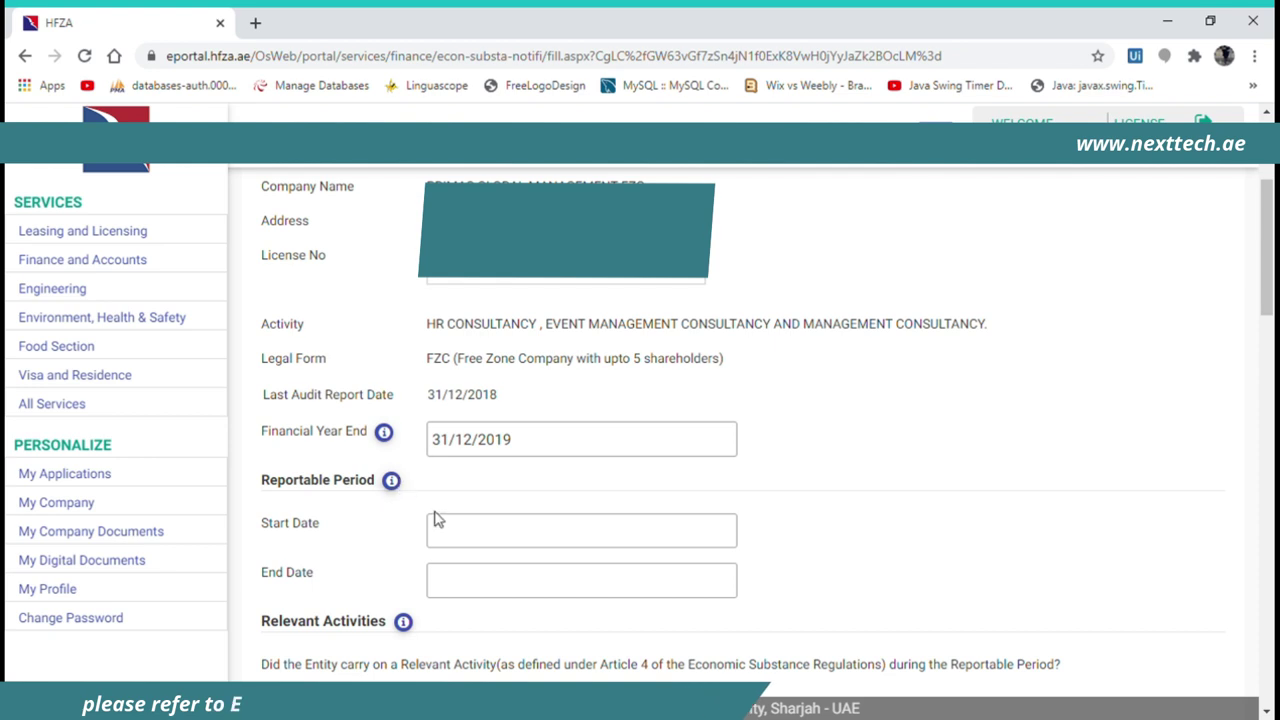
Set the Reportable Period's start date to 01/01/2019.
{"action": "left_click", "coordinate": [459, 530]}
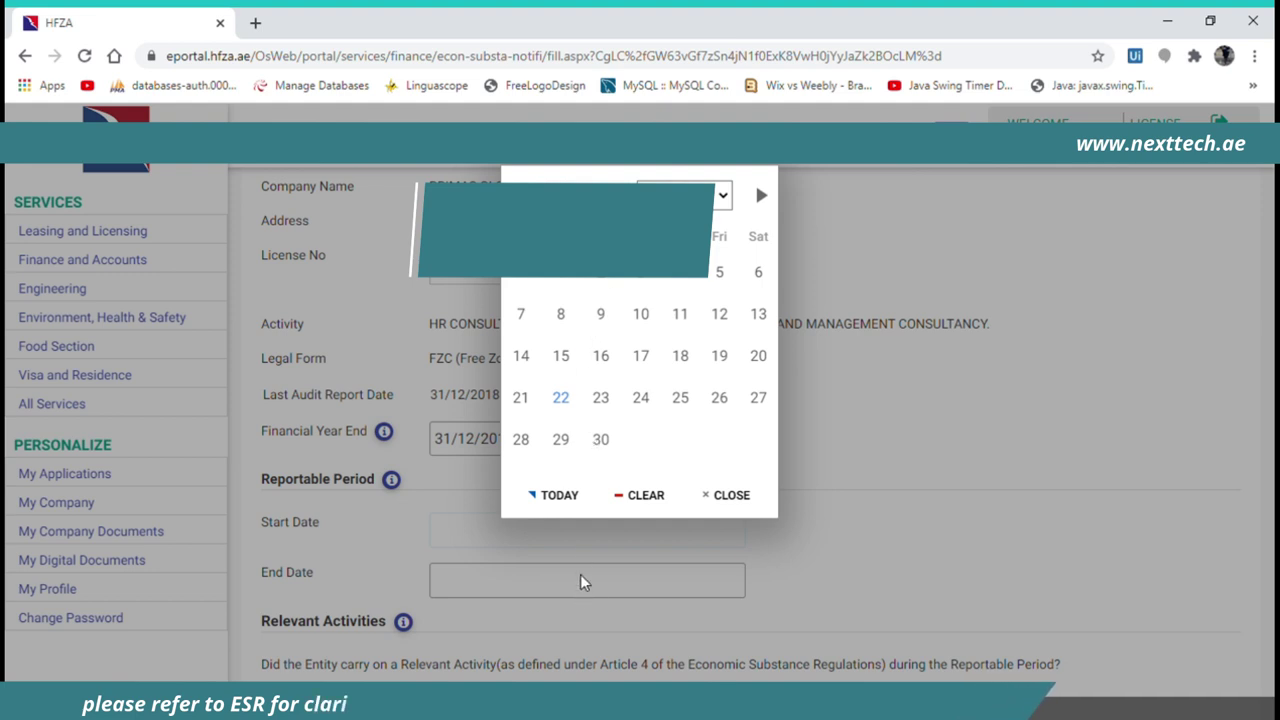
{"action": "left_click", "coordinate": [555, 495]}
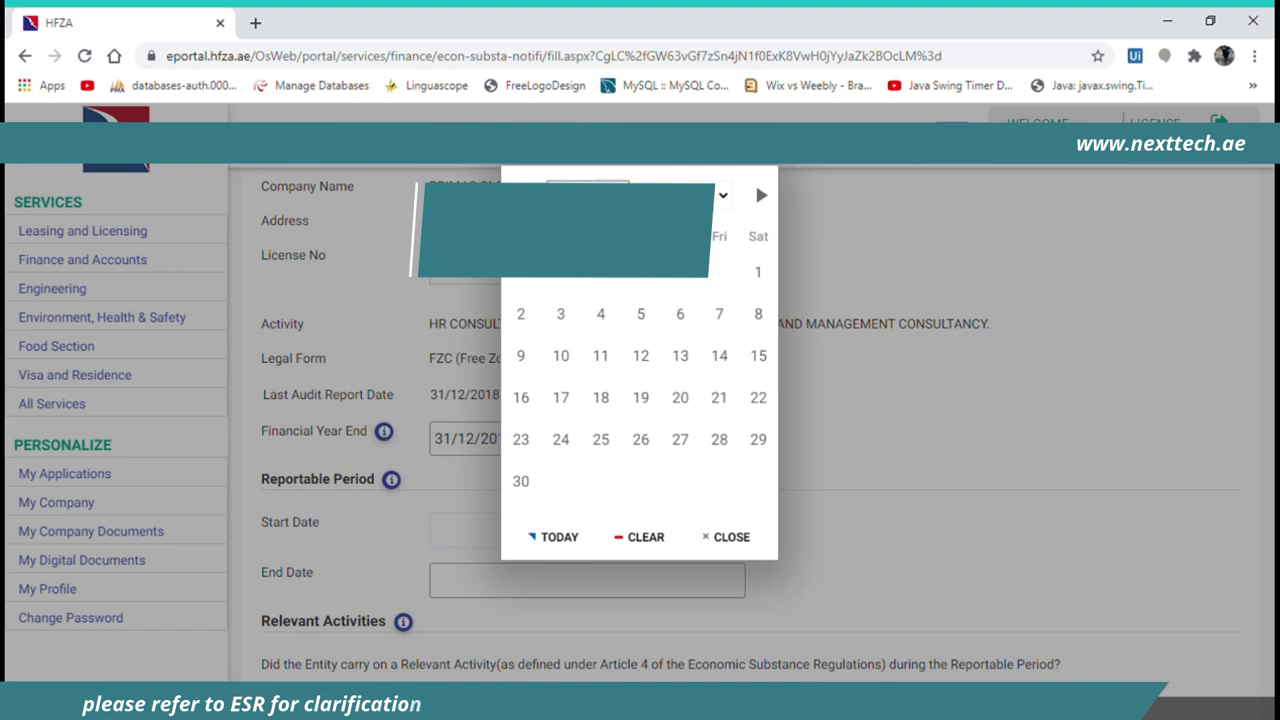
{"action": "left_click", "coordinate": [717, 251]}
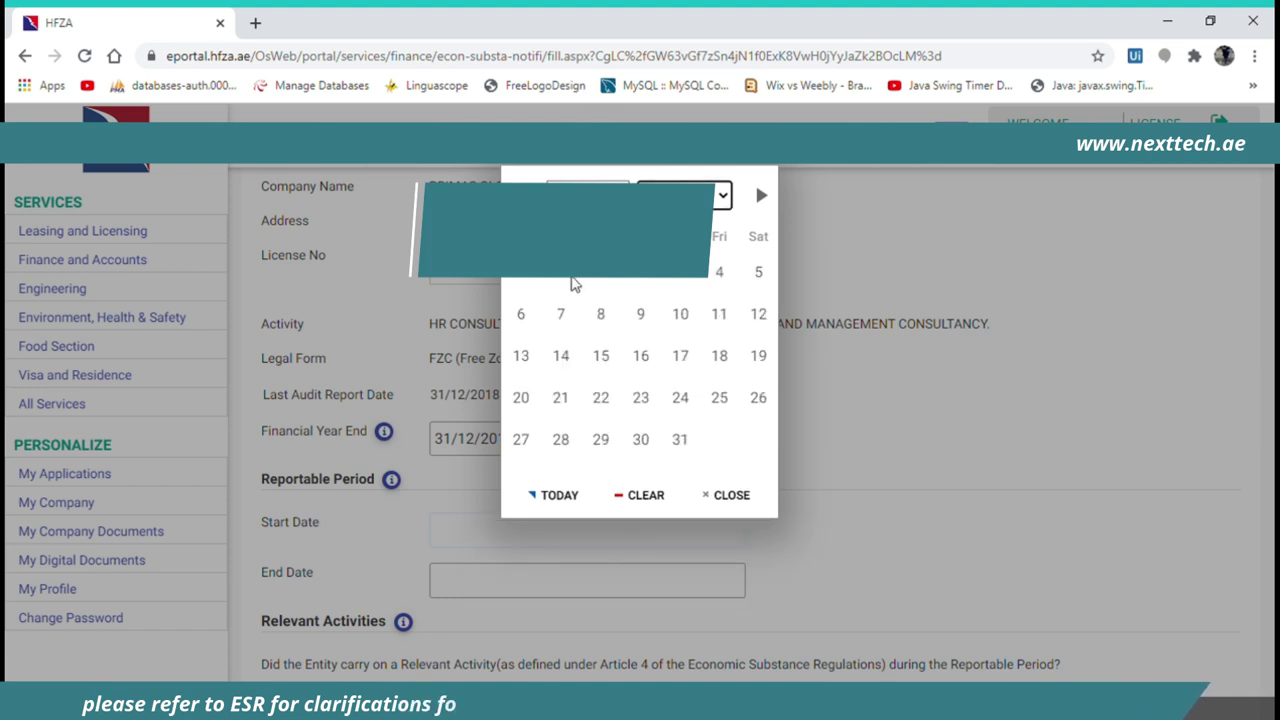
{"action": "left_click", "coordinate": [606, 277]}
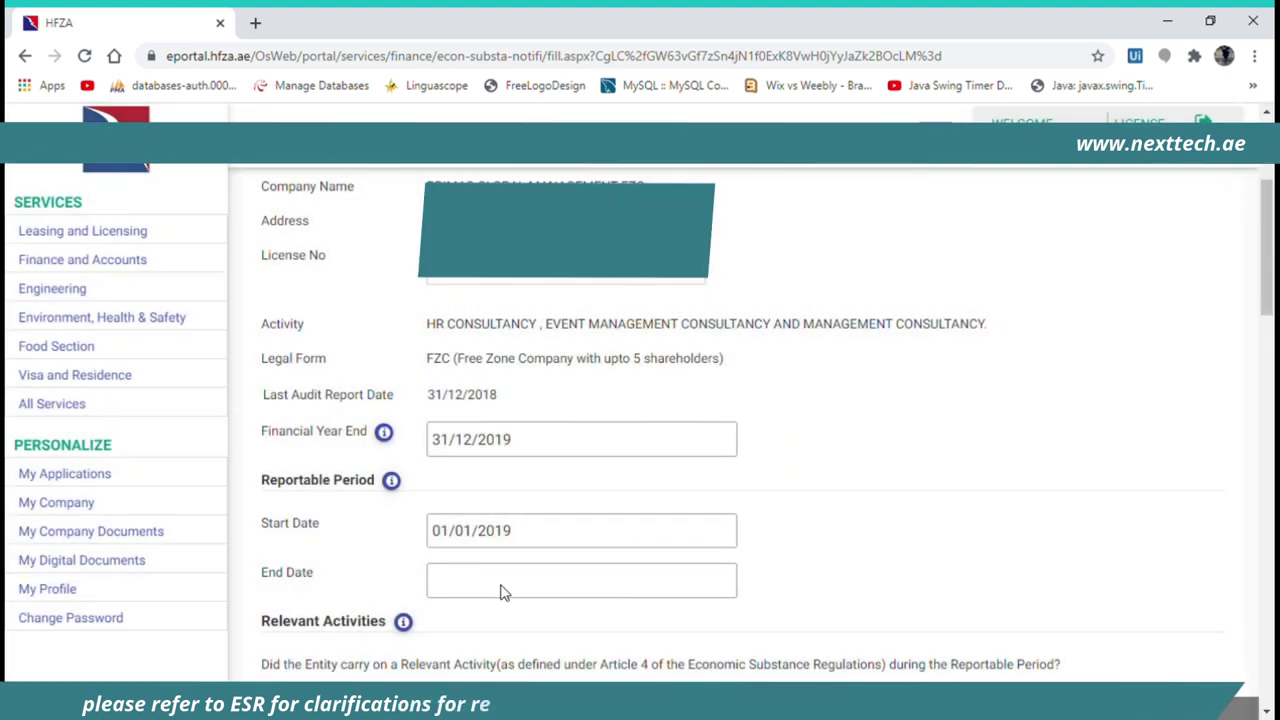
Set the Reportable Period's end date to 31/12/2019.
{"action": "left_click", "coordinate": [501, 585]}
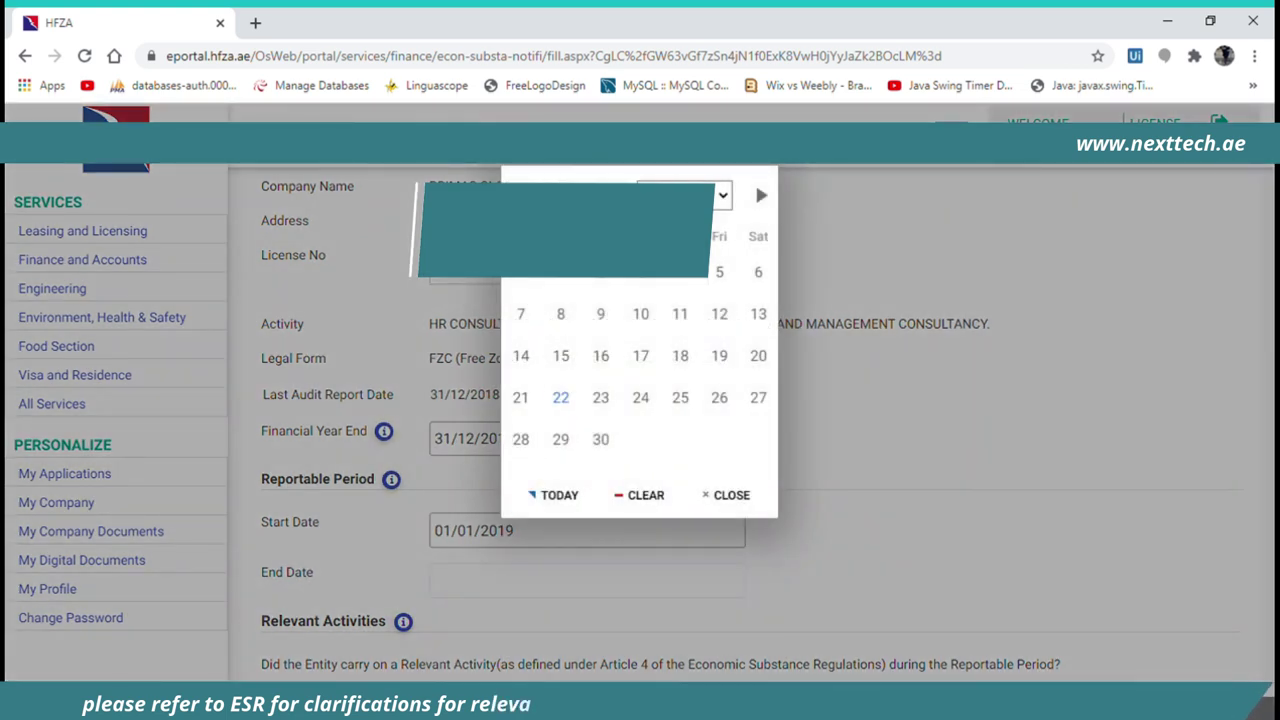
{"action": "key", "text": "Down"}
{"action": "key", "text": "Down"}
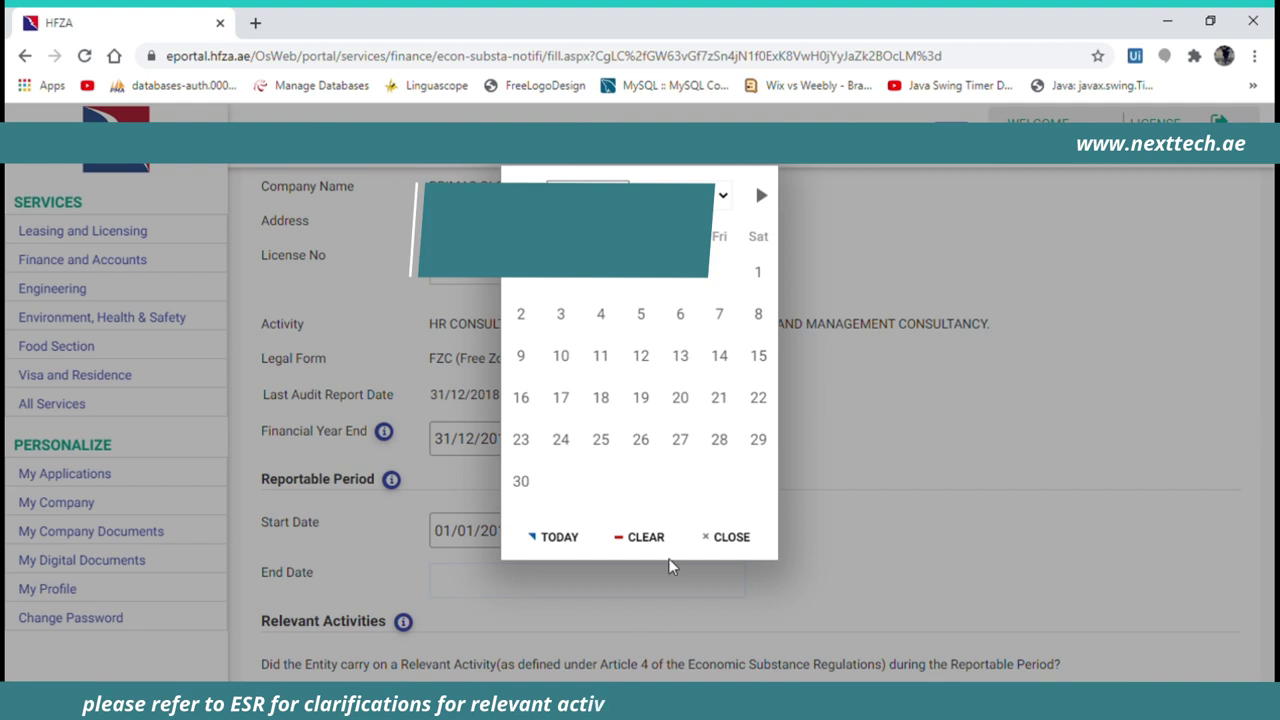
{"action": "key", "text": "End"}
{"action": "left_click", "coordinate": [601, 440]}
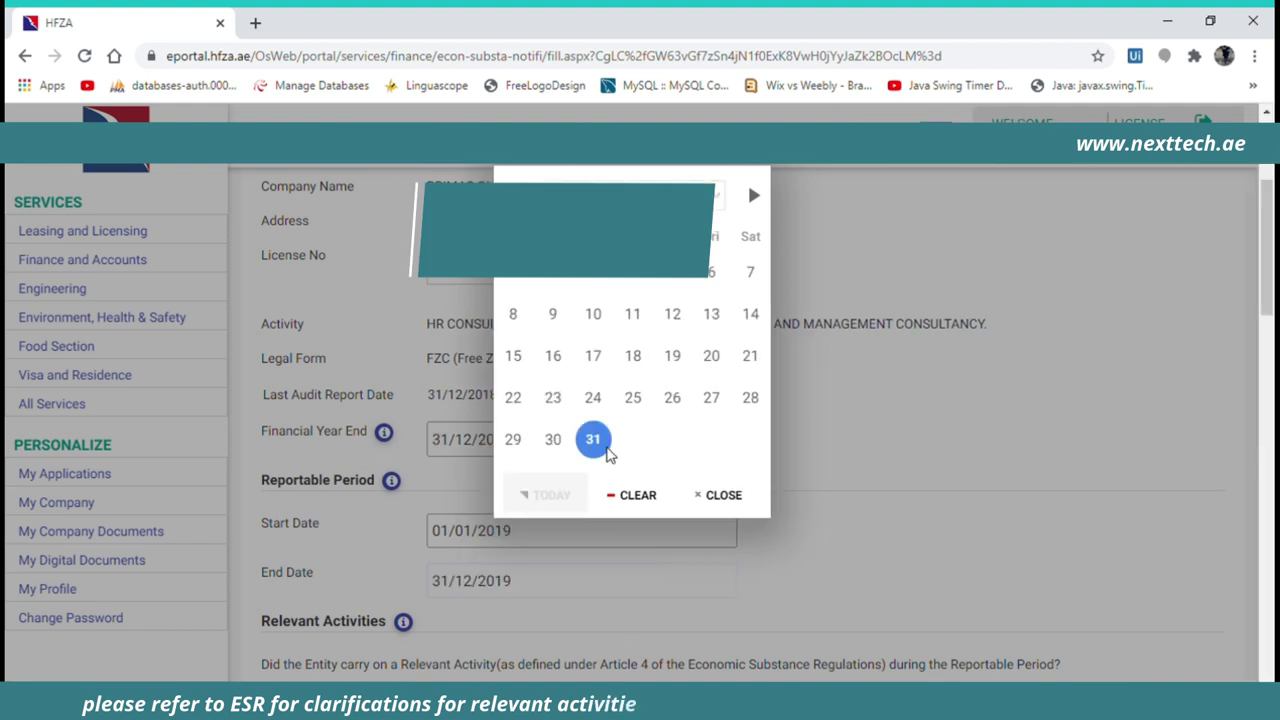
Answer NO to whether the entity carried on a Relevant Activity and look through the activity table below.
{"action": "left_click_drag", "start_coordinate": [1270, 268], "coordinate": [1270, 305]}
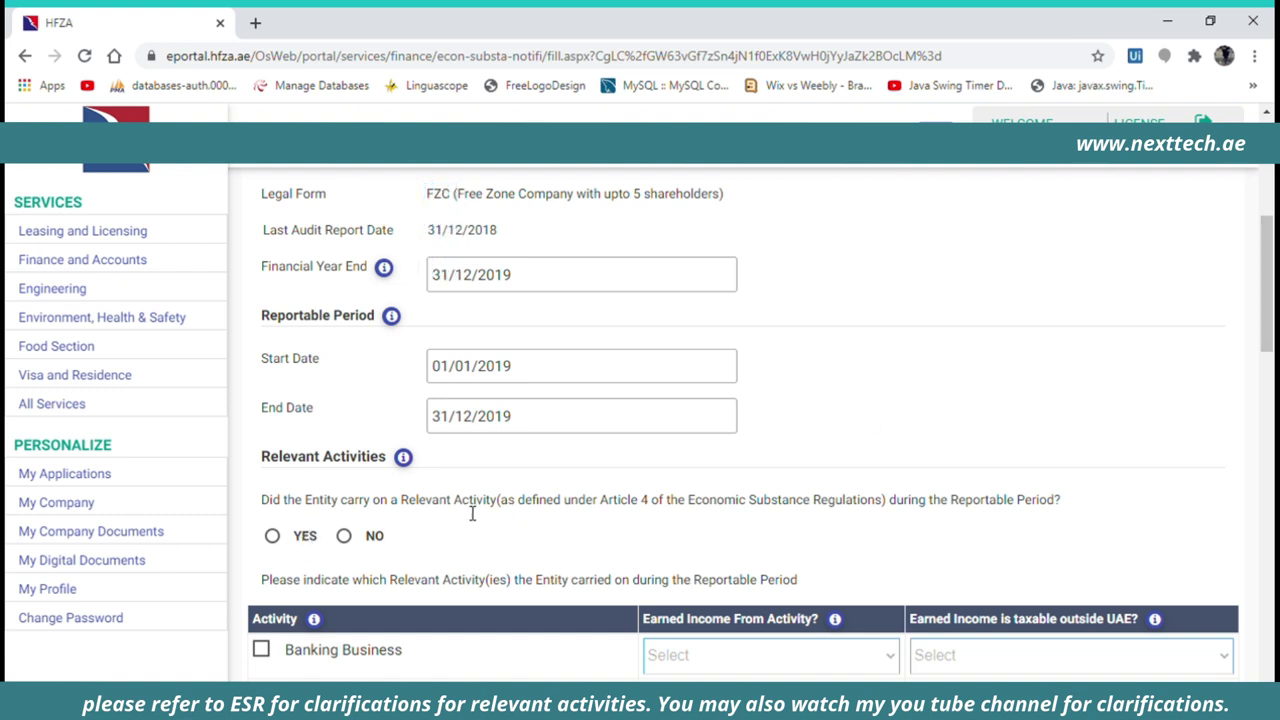
{"action": "left_click", "coordinate": [345, 537]}
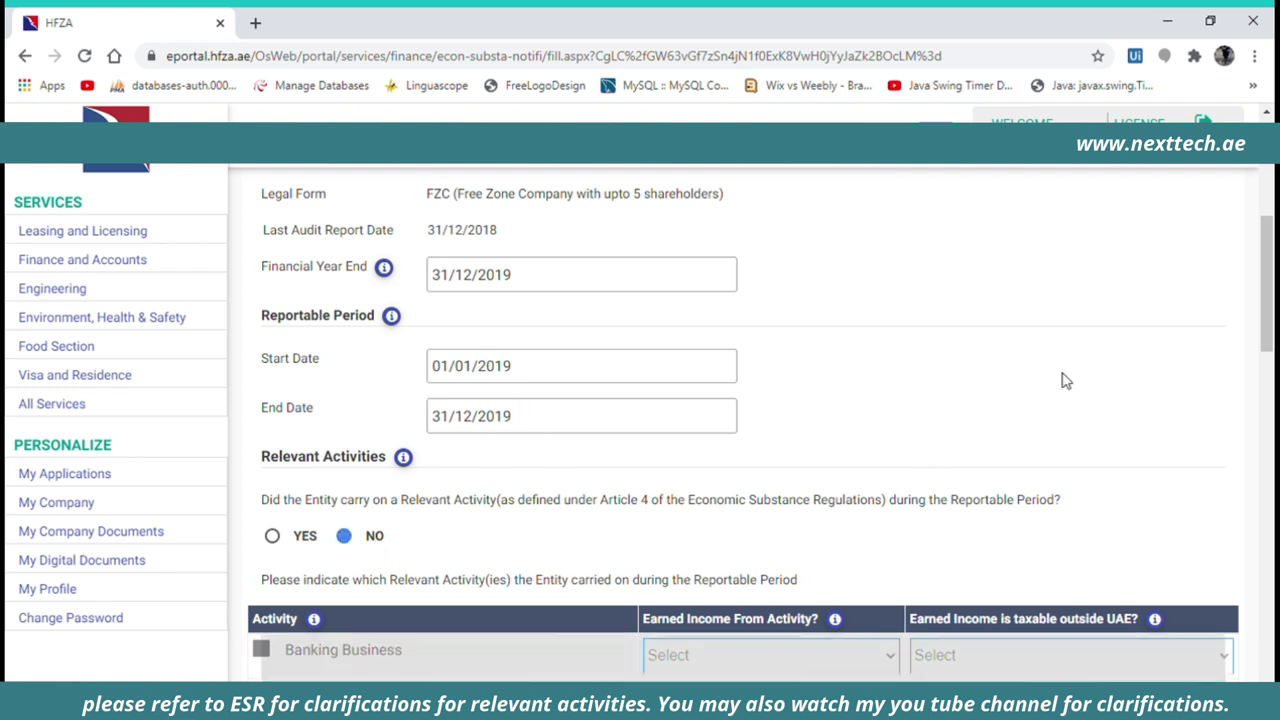
{"action": "scroll", "coordinate": [1268, 303], "scroll_direction": "down", "scroll_amount": 1}
{"action": "left_click_drag", "start_coordinate": [1268, 303], "coordinate": [1268, 400]}
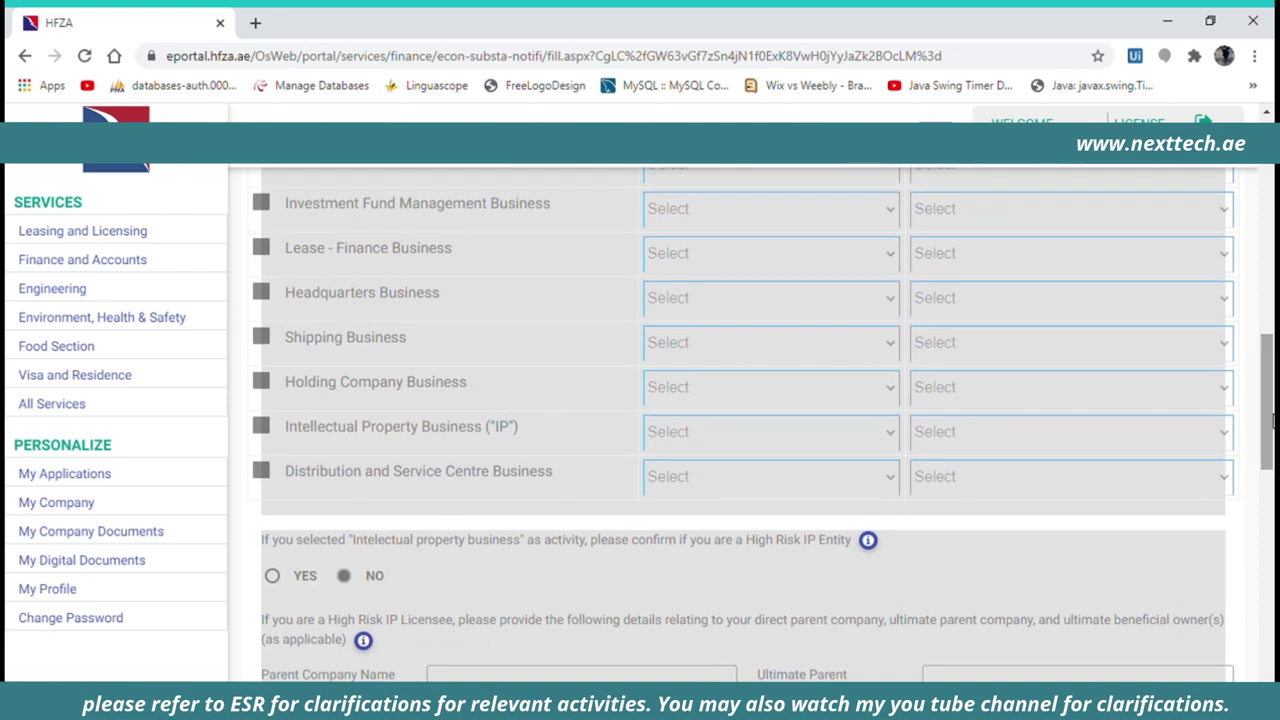
{"action": "scroll", "coordinate": [815, 387], "scroll_direction": "up", "scroll_amount": 3}
{"action": "scroll", "coordinate": [815, 387], "scroll_direction": "down", "scroll_amount": 1}
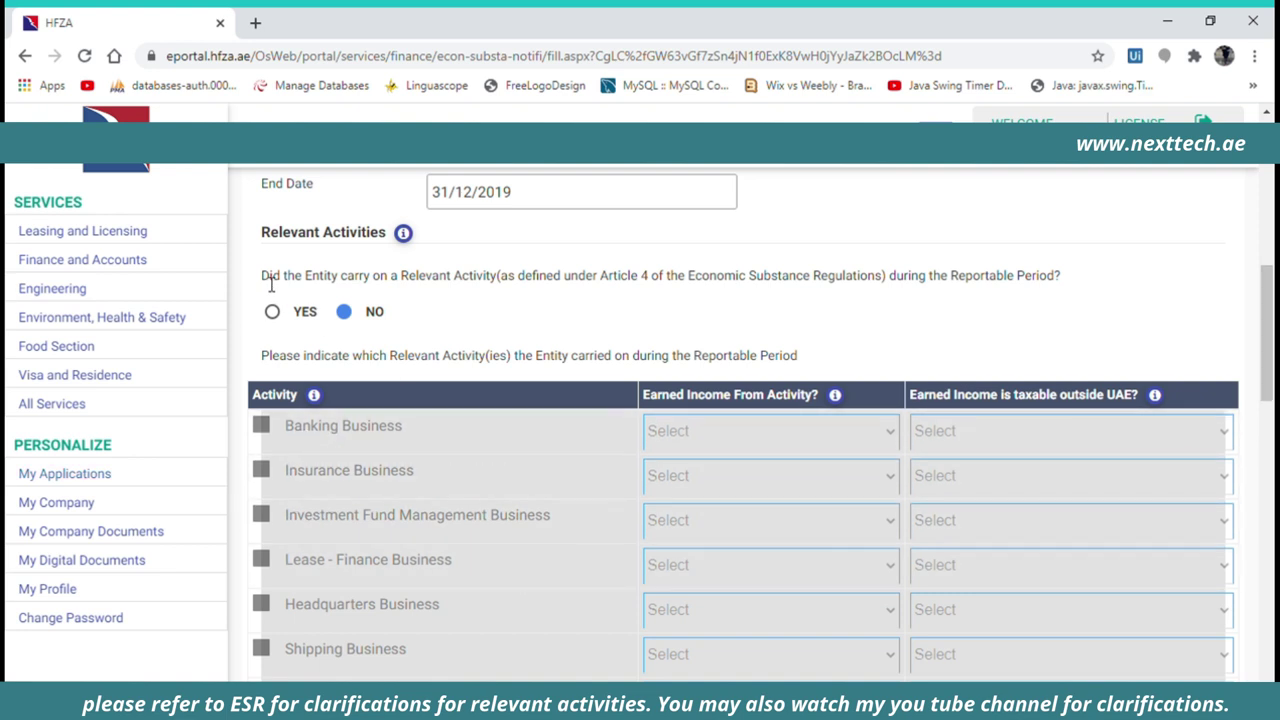
Answer YES to carrying on a Relevant Activity, and select Lease - Finance Business with earned income Yes and taxable outside UAE No.
{"action": "left_click", "coordinate": [274, 314]}
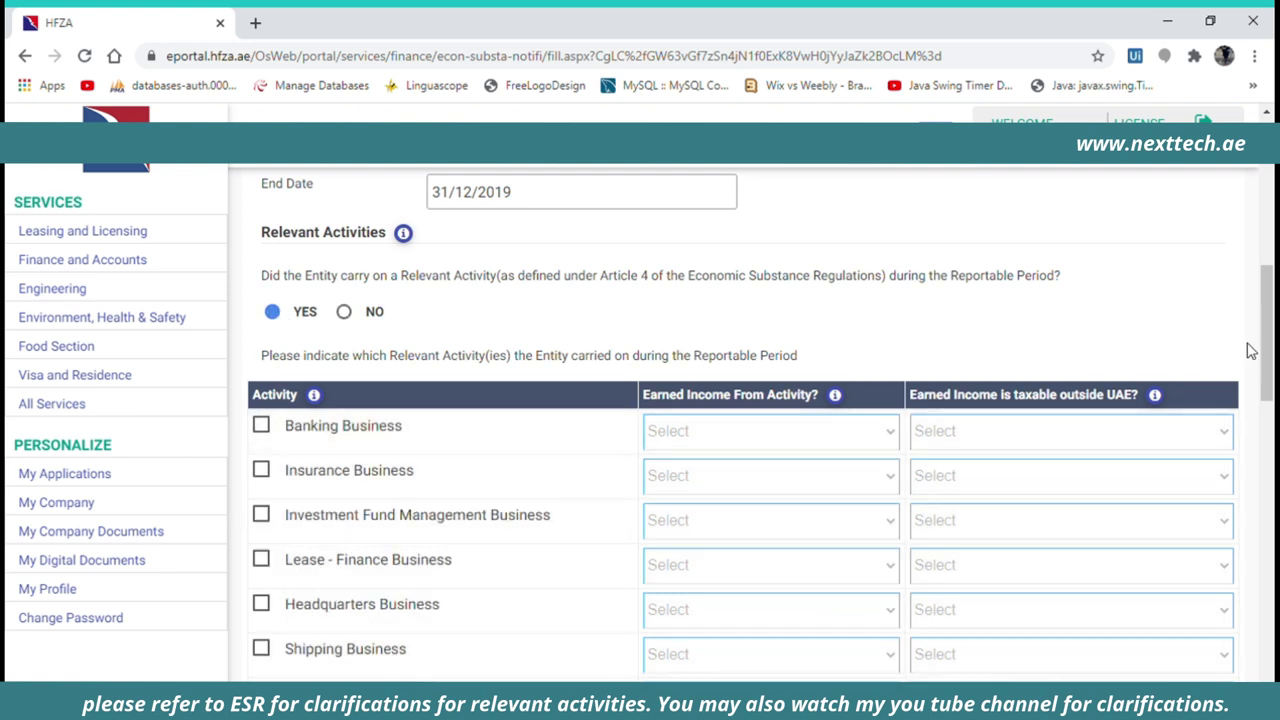
{"action": "scroll", "coordinate": [1268, 350], "scroll_direction": "down", "scroll_amount": 2}
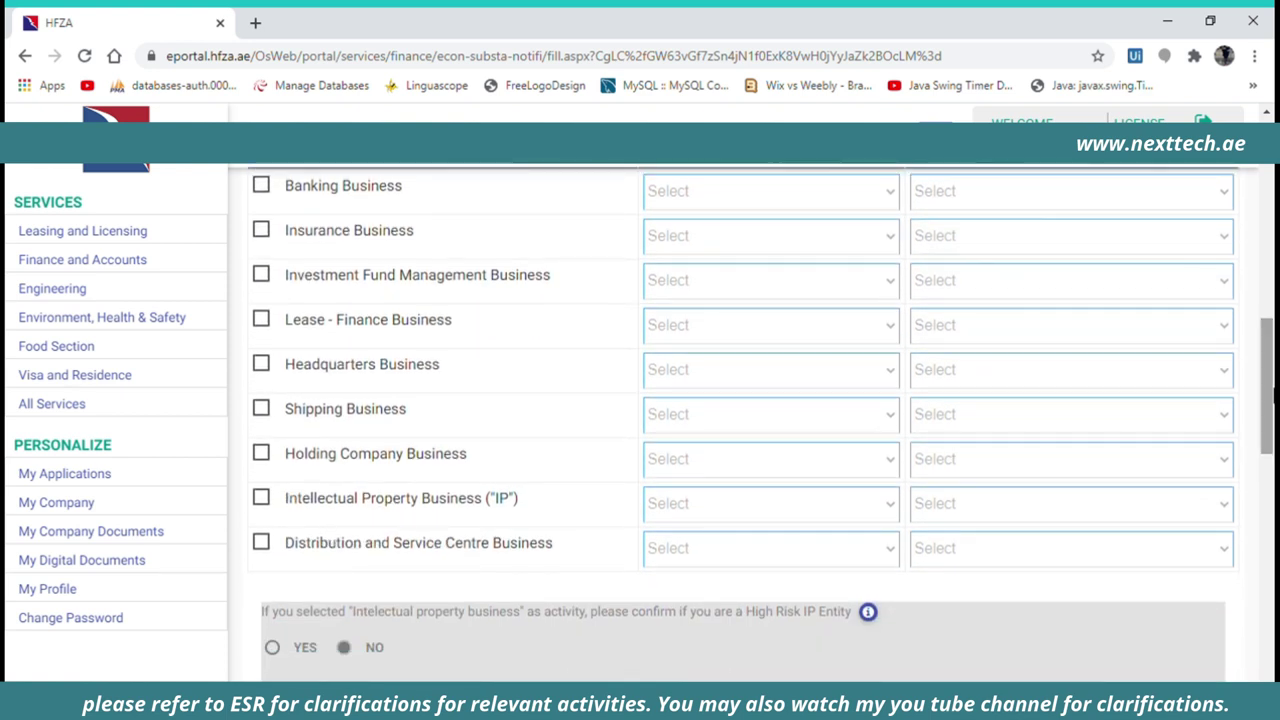
{"action": "scroll", "coordinate": [1268, 360], "scroll_direction": "up", "scroll_amount": 2}
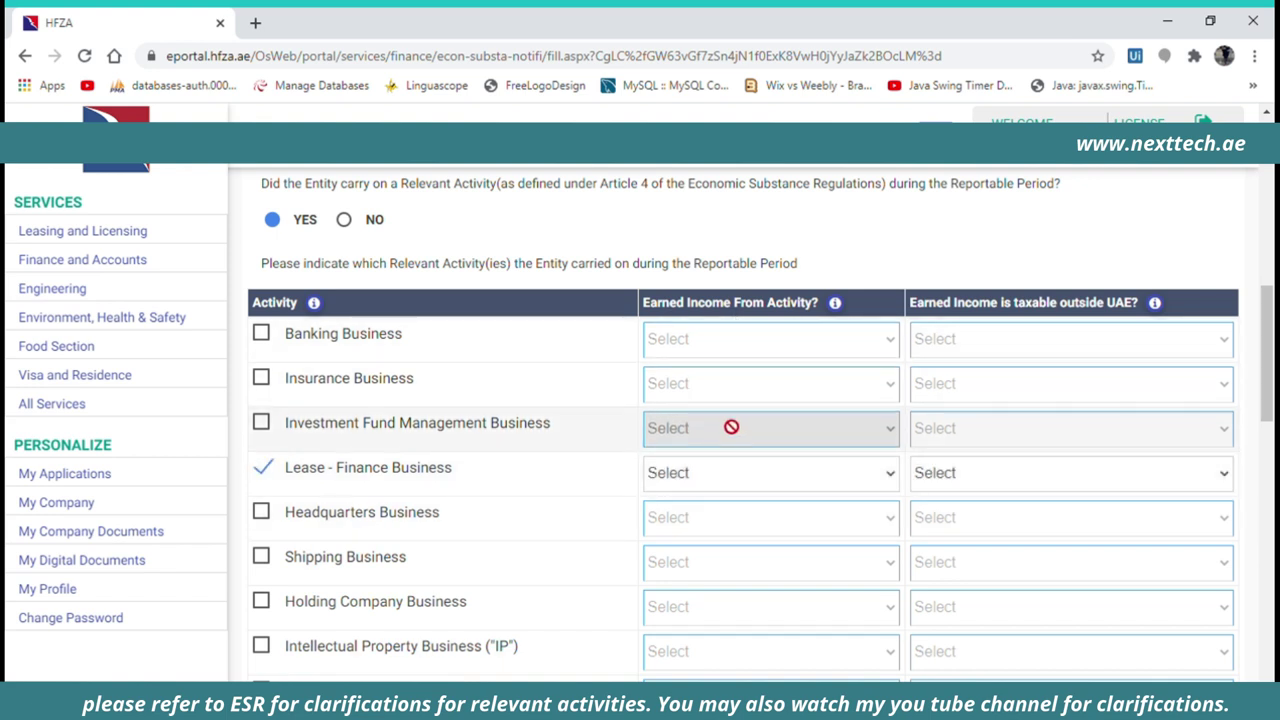
{"action": "left_click", "coordinate": [714, 552]}
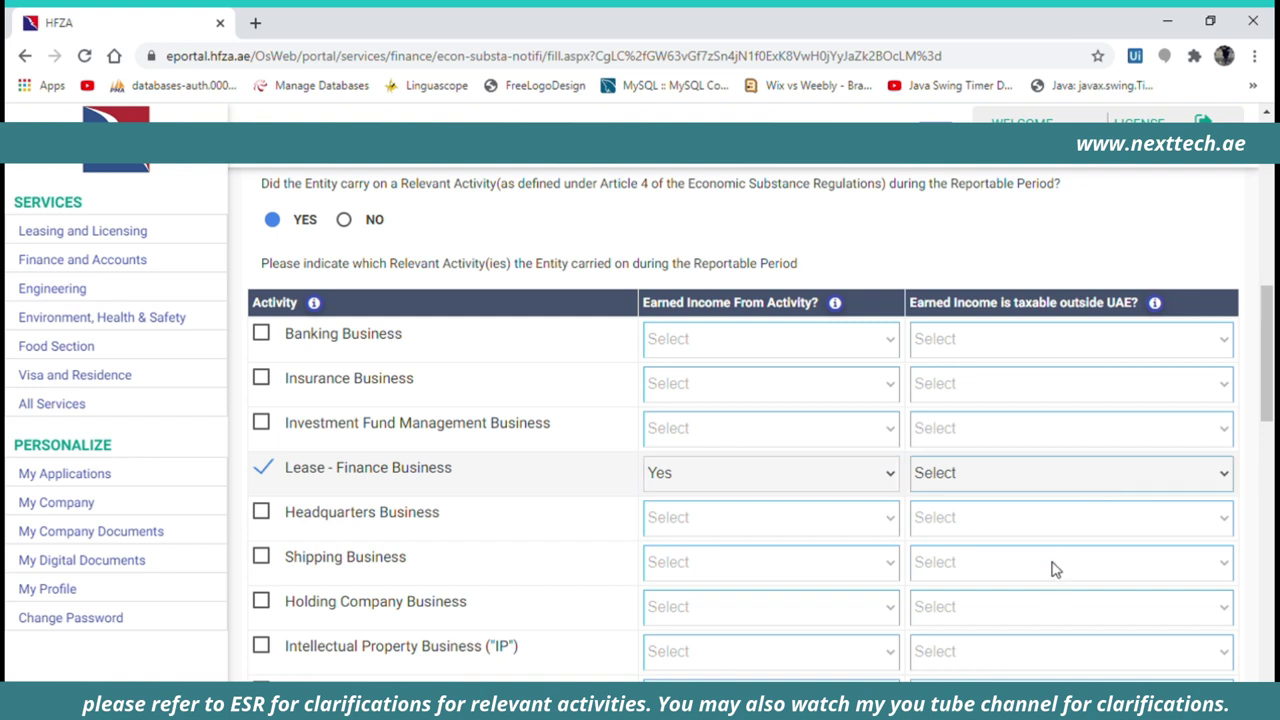
{"action": "left_click", "coordinate": [940, 568]}
Select Intellectual Property Business ("IP") as a further activity, with earned income Yes and income taxable outside UAE No.
{"action": "left_click_drag", "start_coordinate": [1272, 381], "coordinate": [1269, 466]}
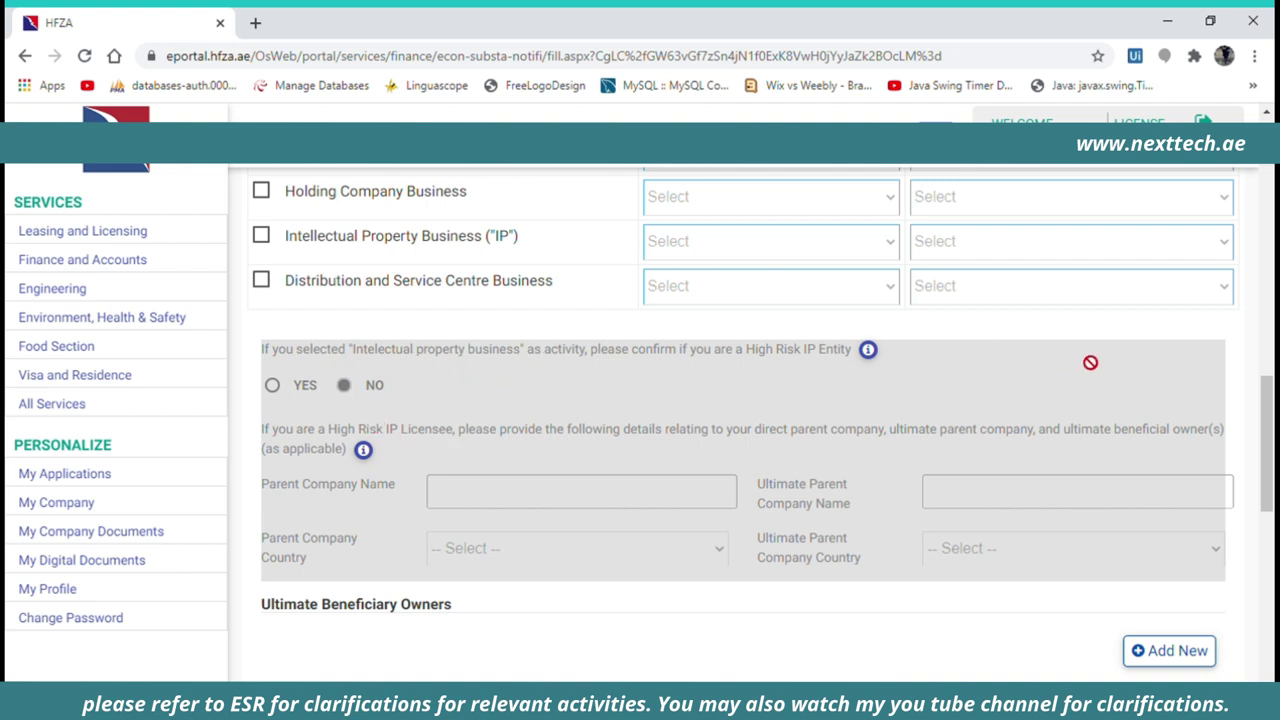
{"action": "left_click_drag", "start_coordinate": [1270, 440], "coordinate": [1270, 393]}
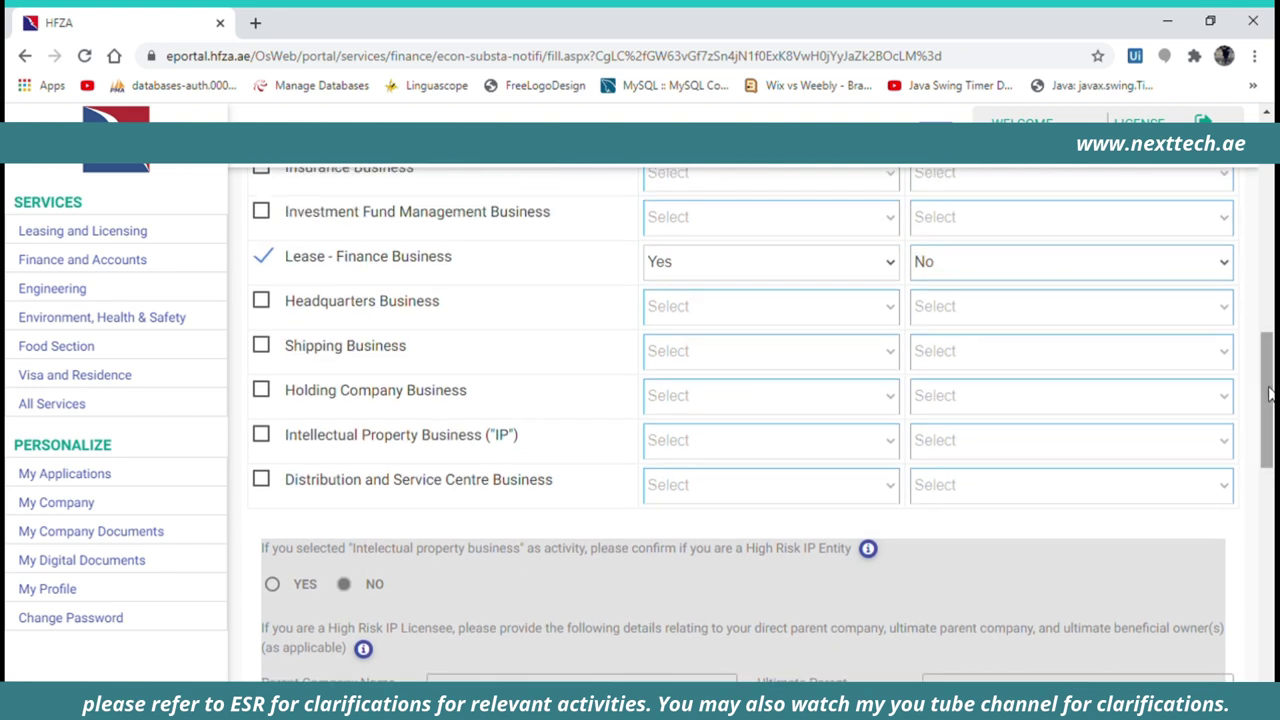
{"action": "left_click", "coordinate": [262, 435]}
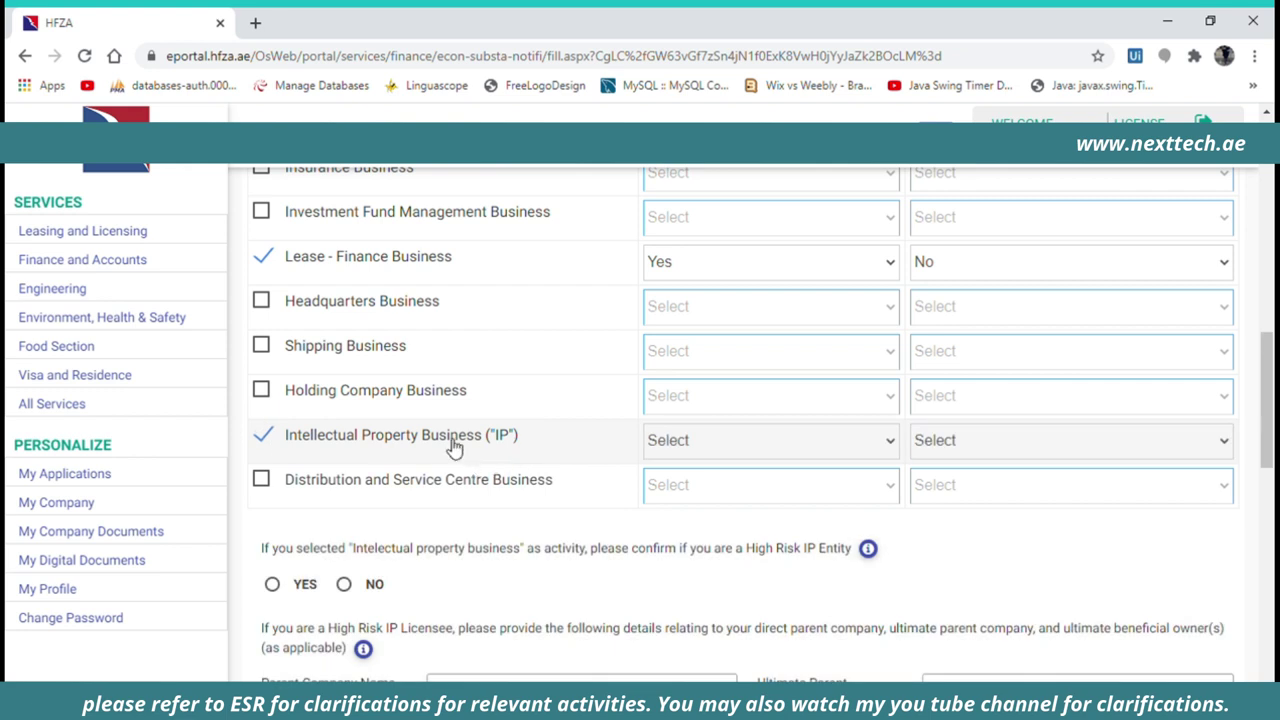
{"action": "left_click_drag", "start_coordinate": [1266, 368], "coordinate": [1270, 413]}
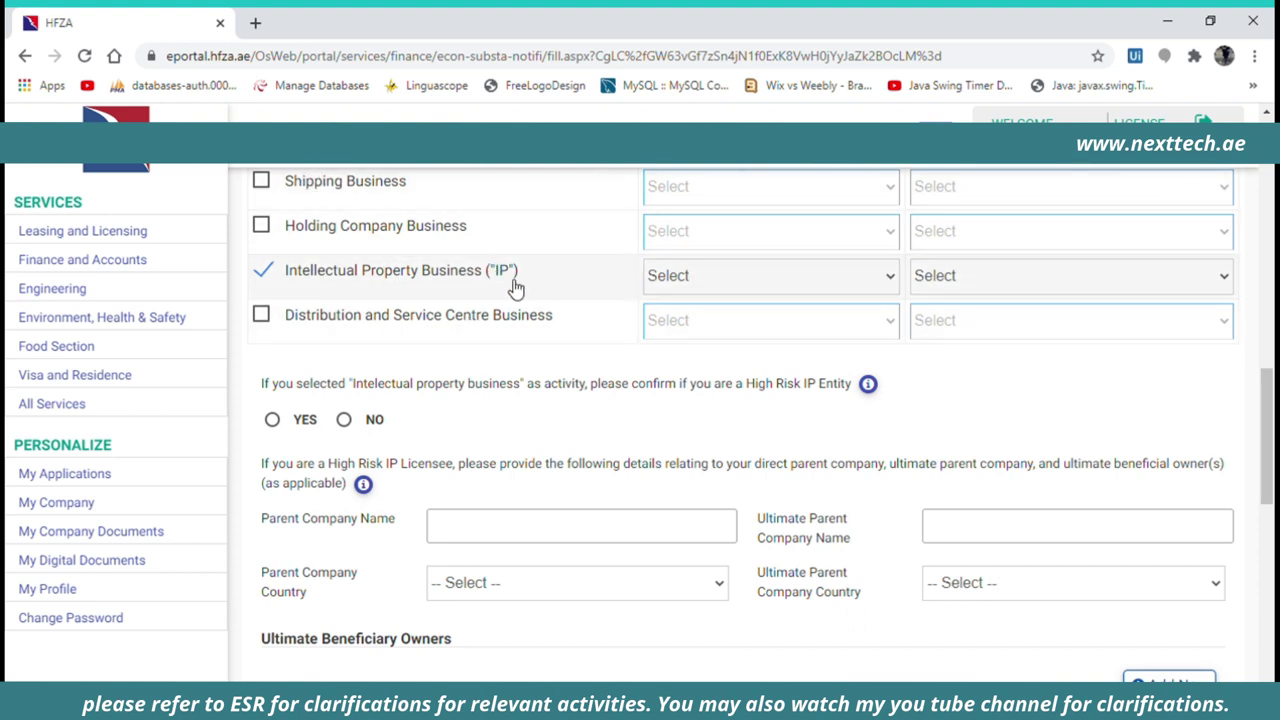
{"action": "left_click", "coordinate": [712, 344]}
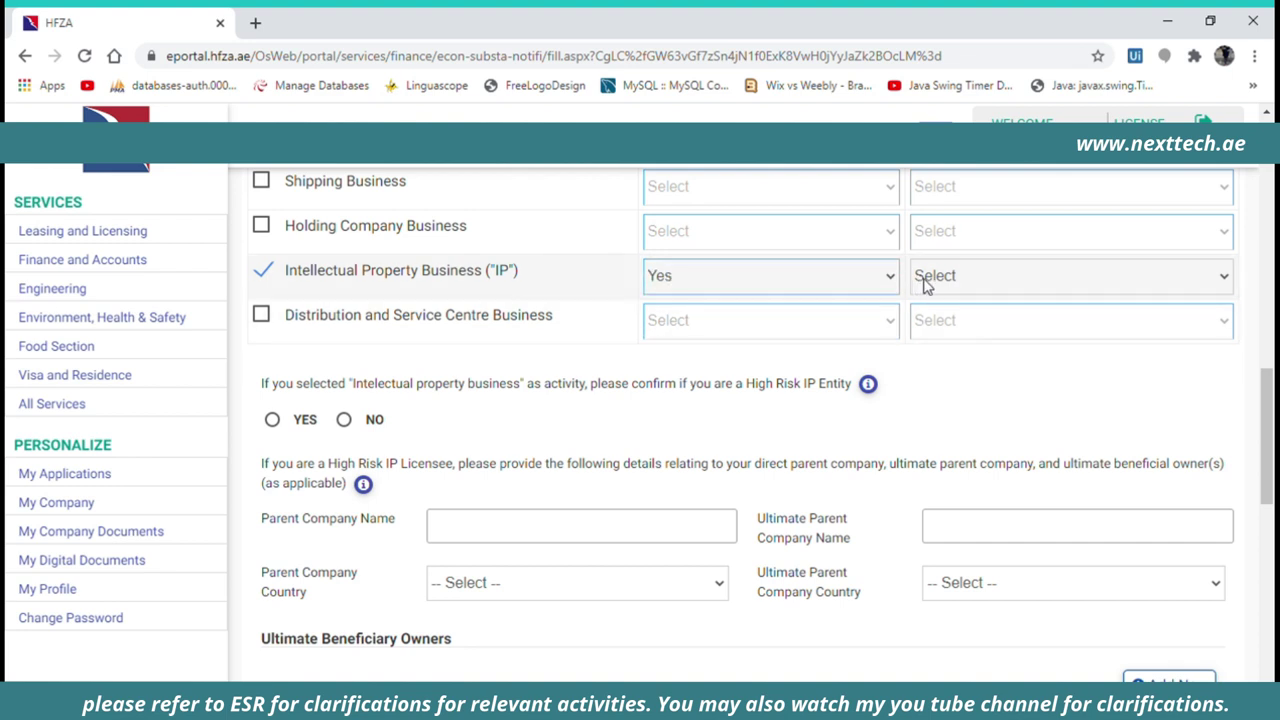
{"action": "left_click", "coordinate": [925, 383]}
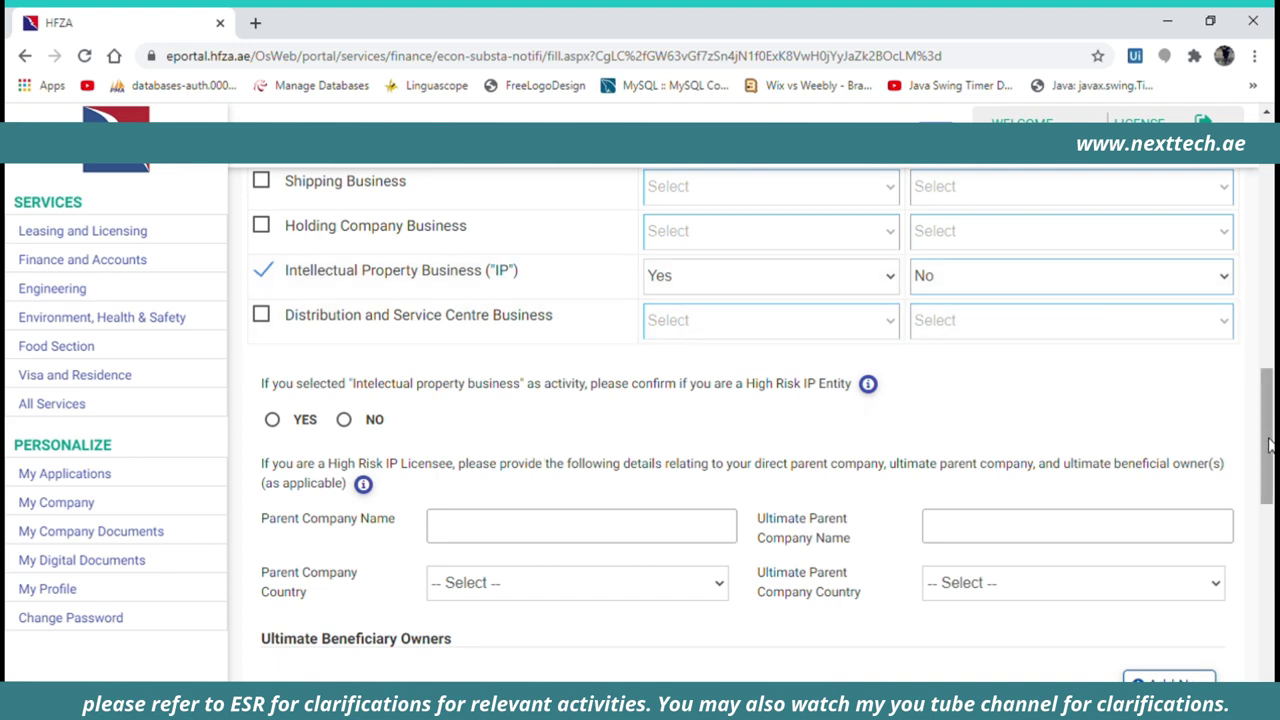
{"action": "scroll", "coordinate": [1270, 445], "scroll_direction": "down", "scroll_amount": 1}
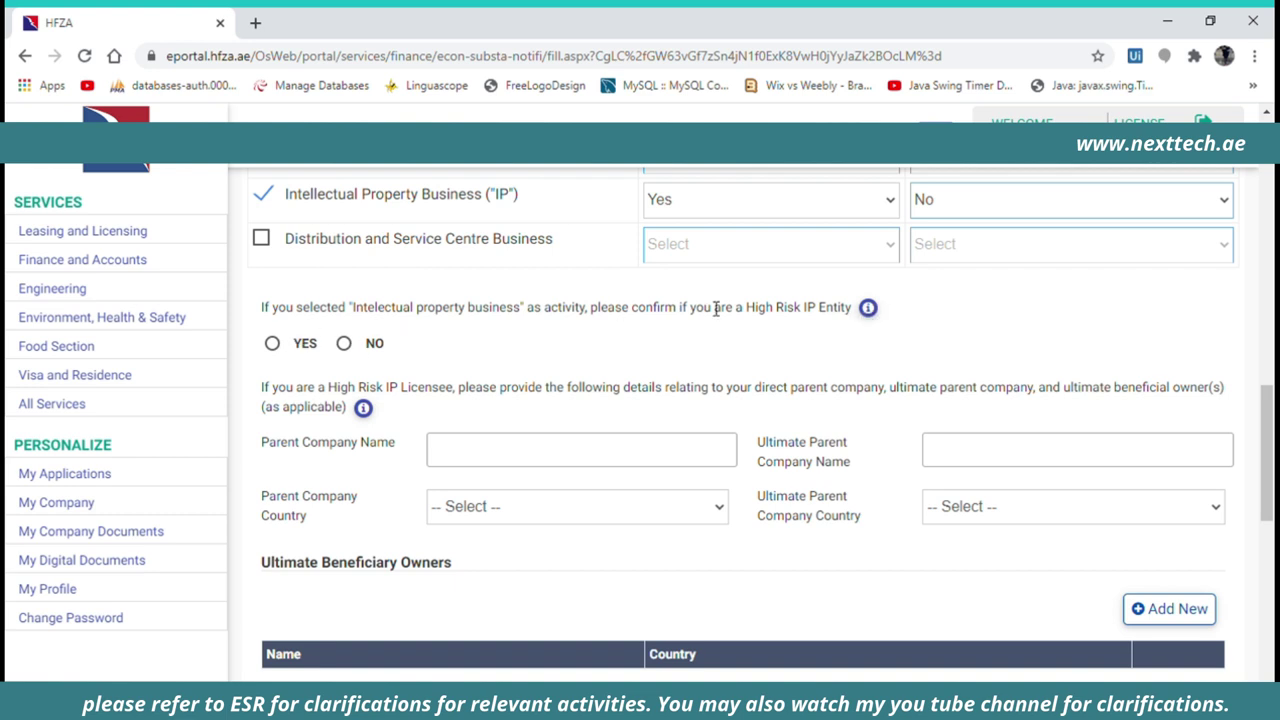
Read the guidance on what makes a licensee a High Risk IP Entity and close it.
{"action": "left_click", "coordinate": [867, 310]}
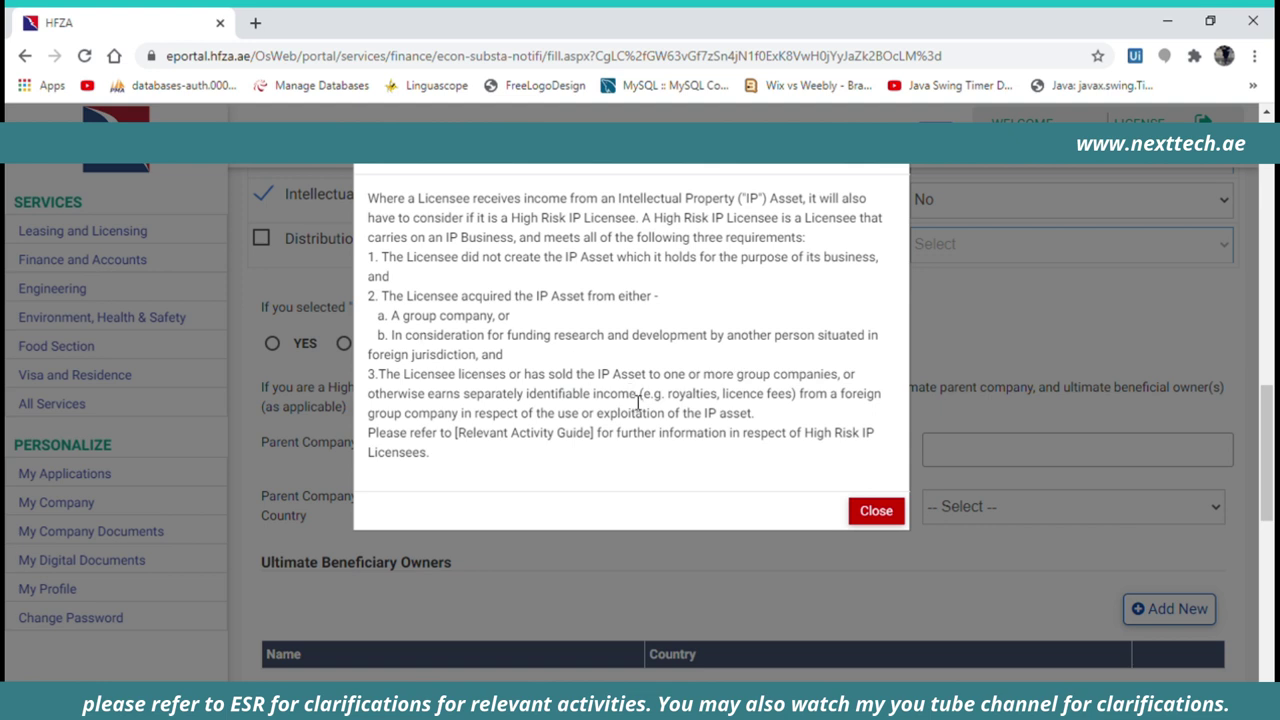
{"action": "left_click", "coordinate": [884, 512]}
{"action": "left_click", "coordinate": [884, 512]}
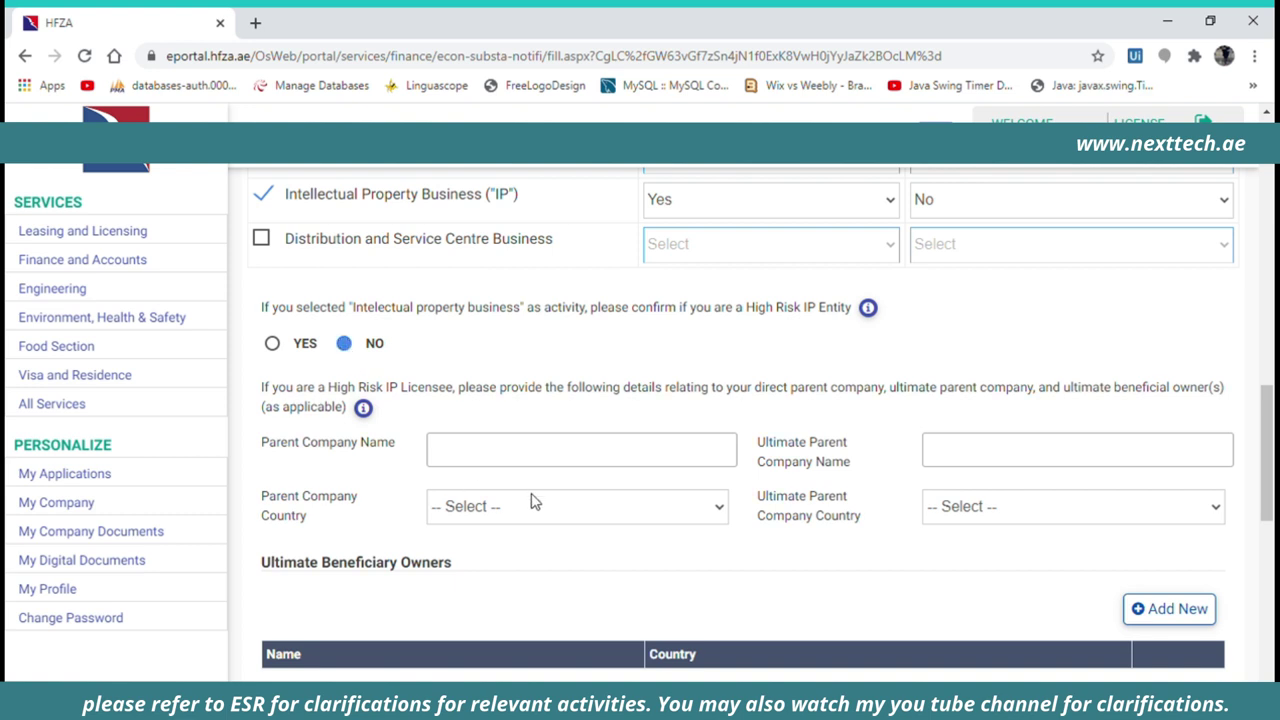
Answer YES to being a High Risk IP Entity, and clear the Intellectual Property Business ("IP") activity.
{"action": "left_click", "coordinate": [273, 344]}
{"action": "left_click", "coordinate": [300, 350]}
{"action": "left_click", "coordinate": [276, 197]}
Answer NO to whether at least 51% of the Entity's share capital was government-owned during the Reportable Period.
{"action": "left_click_drag", "start_coordinate": [1272, 437], "coordinate": [1270, 486]}
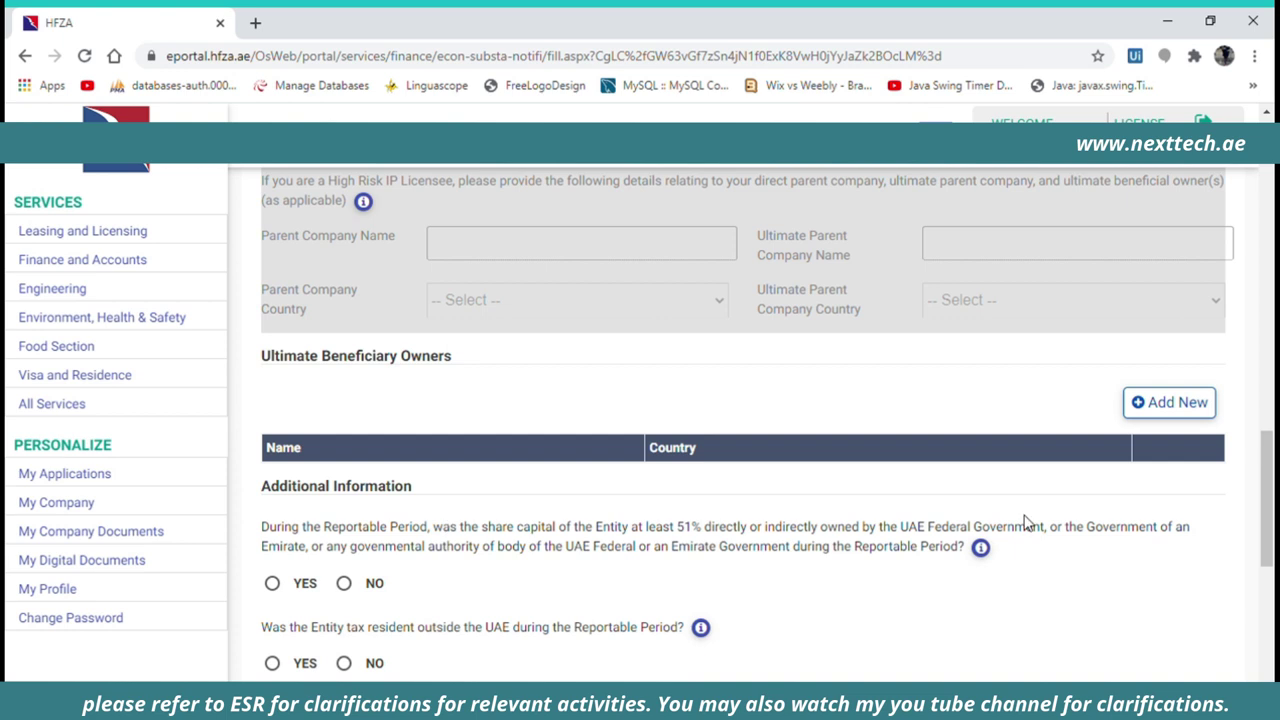
{"action": "left_click_drag", "start_coordinate": [1268, 502], "coordinate": [1268, 525]}
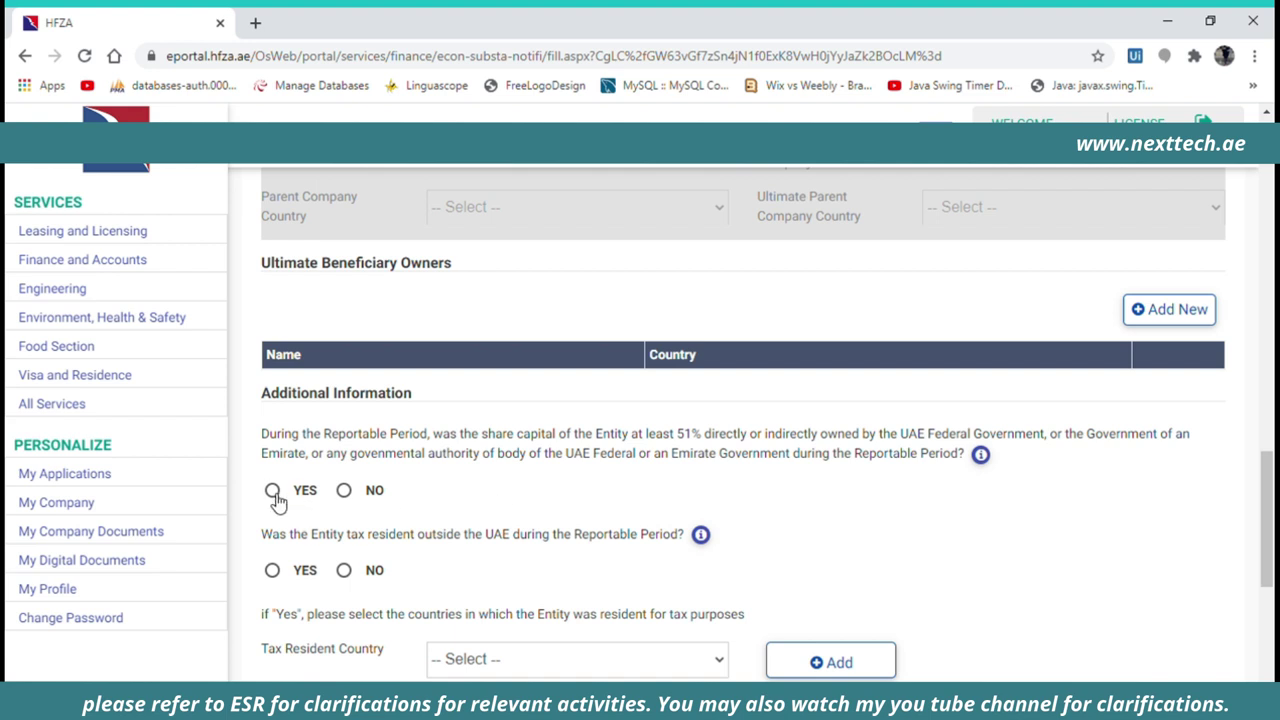
{"action": "left_click", "coordinate": [343, 490]}
Try YES for tax residence outside the UAE to check the Tax Resident Country selection, and set the answer to NO.
{"action": "left_click_drag", "start_coordinate": [1272, 502], "coordinate": [1268, 523]}
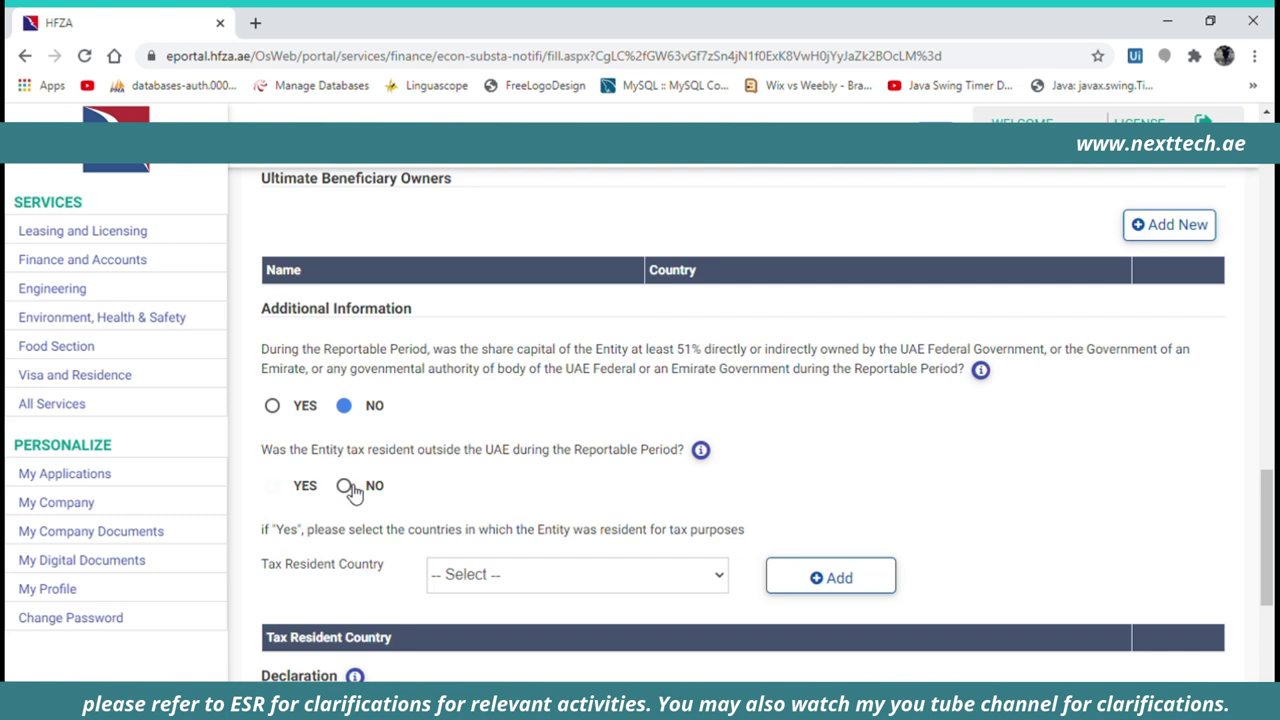
{"action": "left_click", "coordinate": [346, 487]}
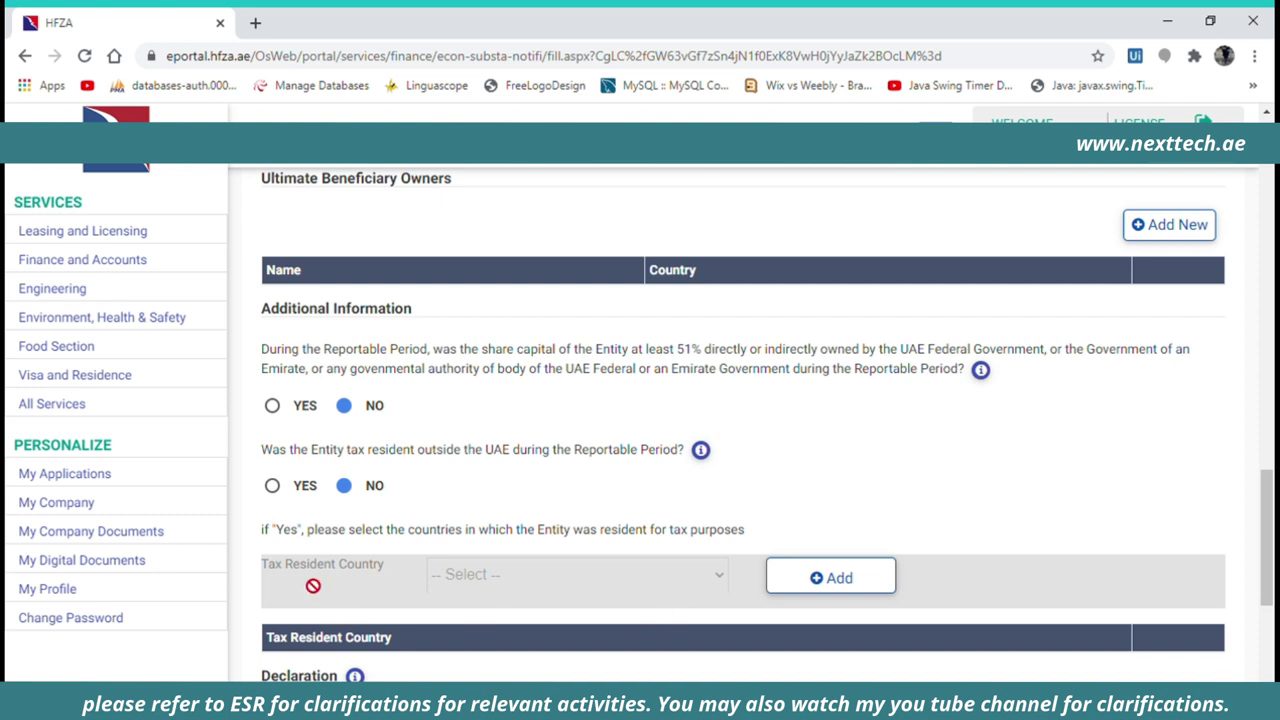
{"action": "left_click", "coordinate": [274, 488]}
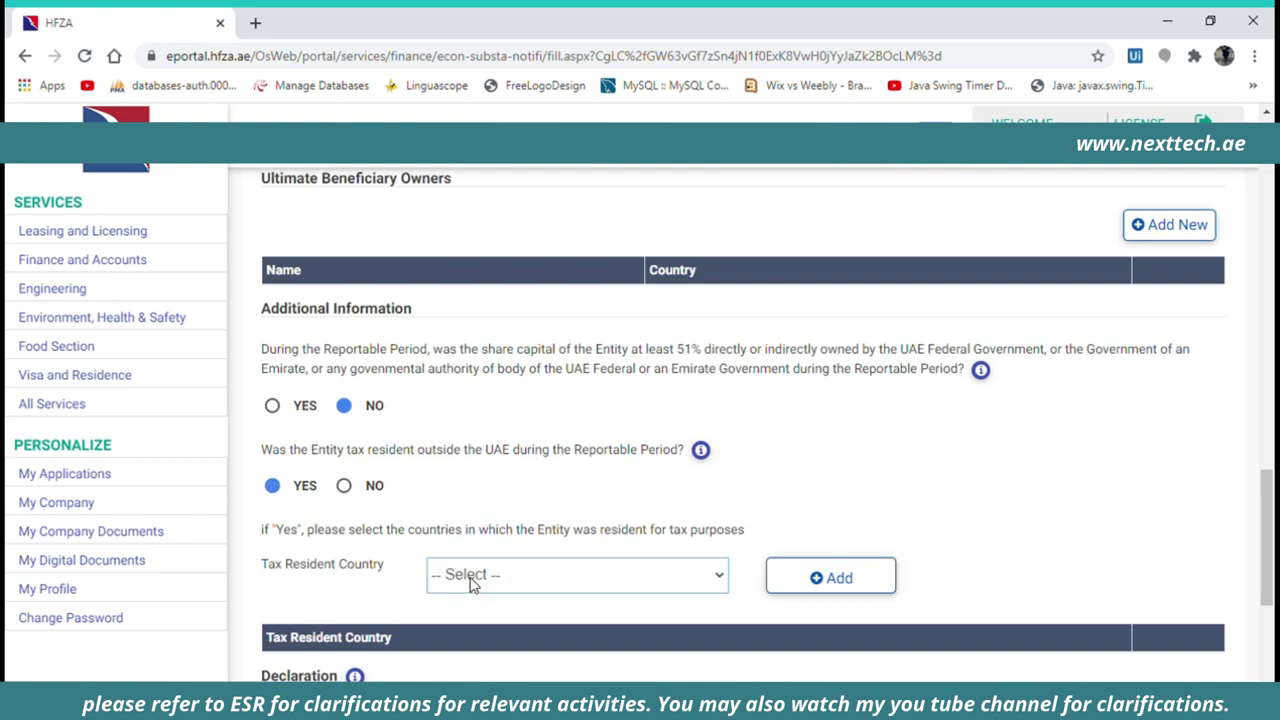
{"action": "left_click", "coordinate": [277, 492]}
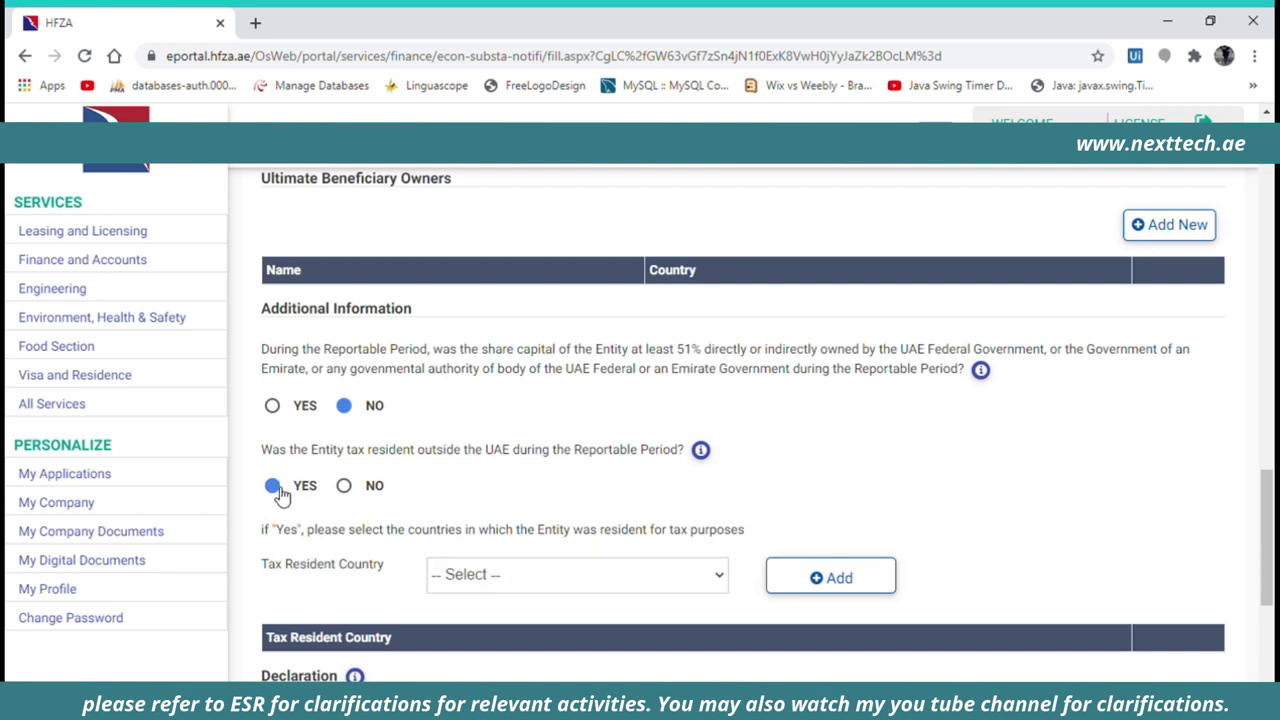
{"action": "left_click", "coordinate": [358, 490]}
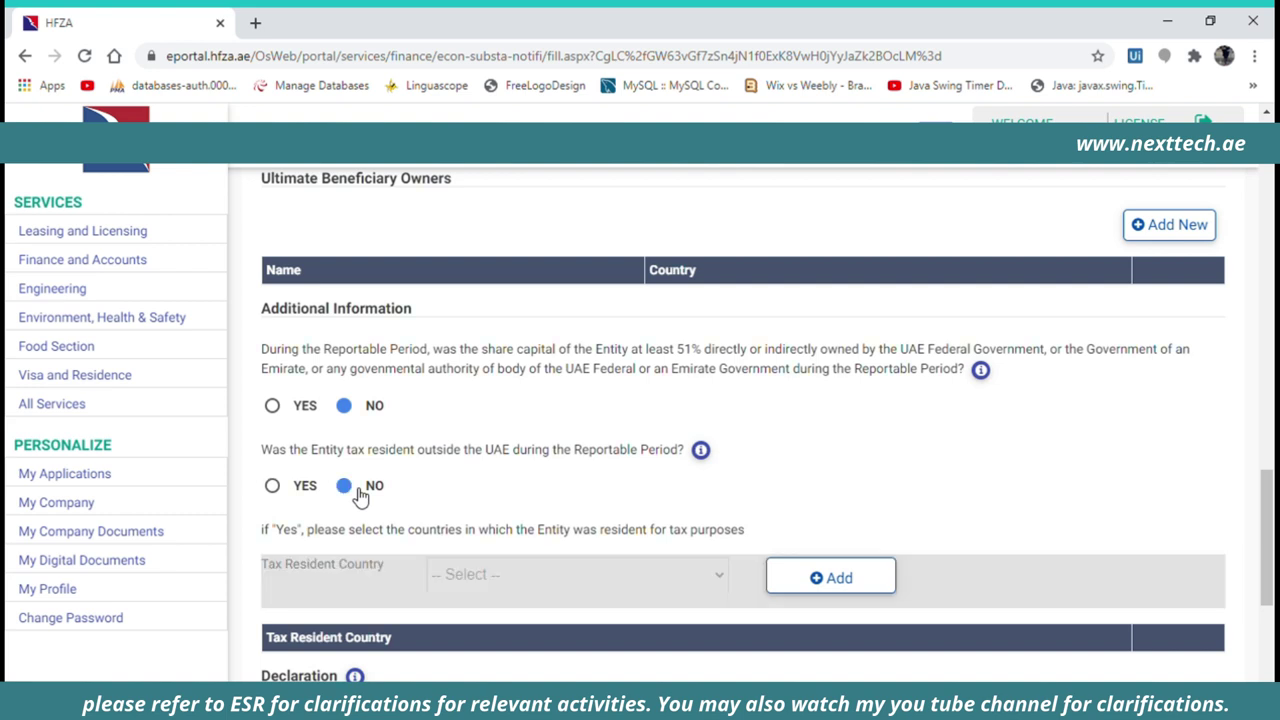
Accept the declaration that the Notification's information is accurate, and read the note on penalties for inaccurate information.
{"action": "left_click_drag", "start_coordinate": [1266, 505], "coordinate": [1268, 558]}
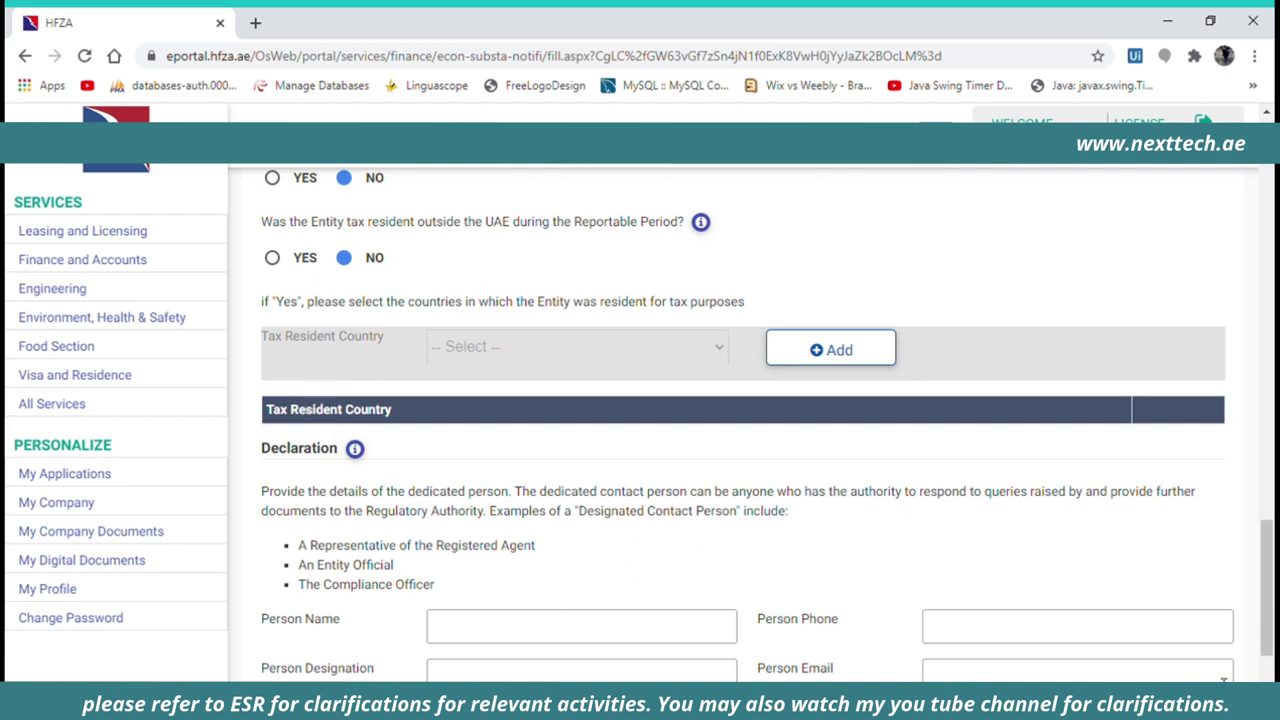
{"action": "left_click_drag", "start_coordinate": [1268, 640], "coordinate": [1268, 666]}
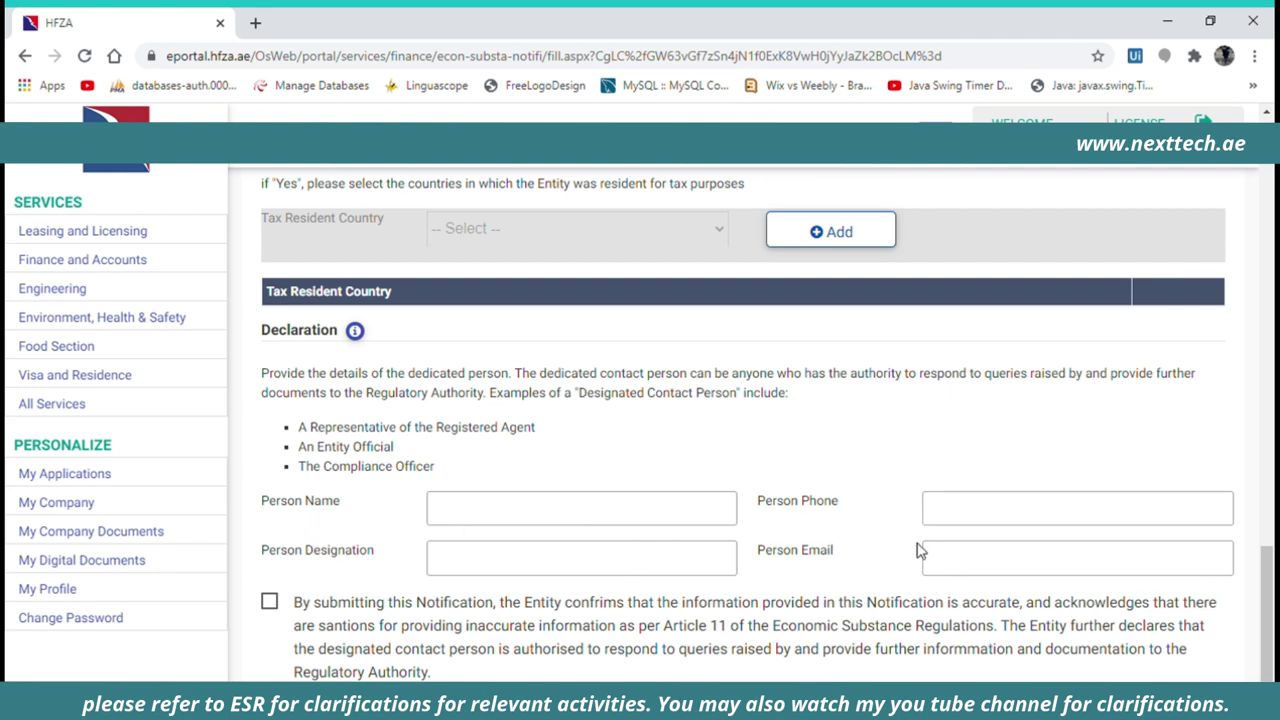
{"action": "scroll", "coordinate": [1258, 578], "scroll_direction": "down", "scroll_amount": 1}
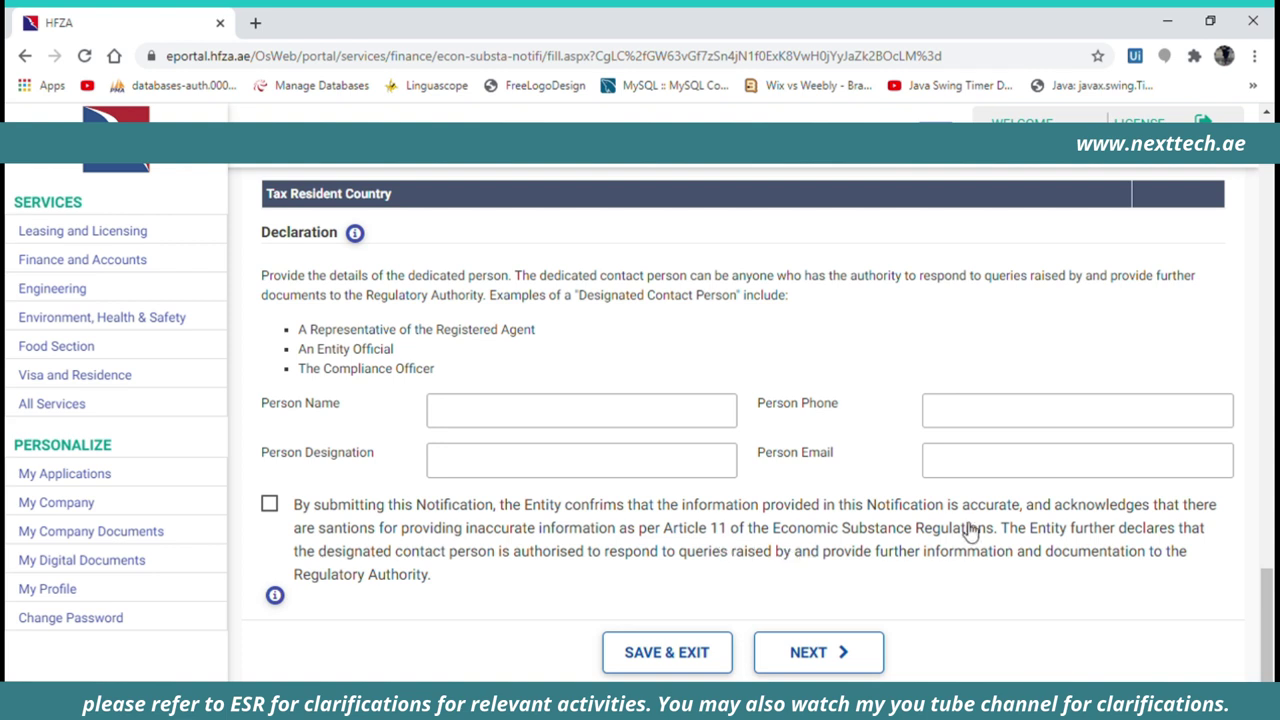
{"action": "left_click", "coordinate": [981, 563]}
{"action": "left_click", "coordinate": [275, 597]}
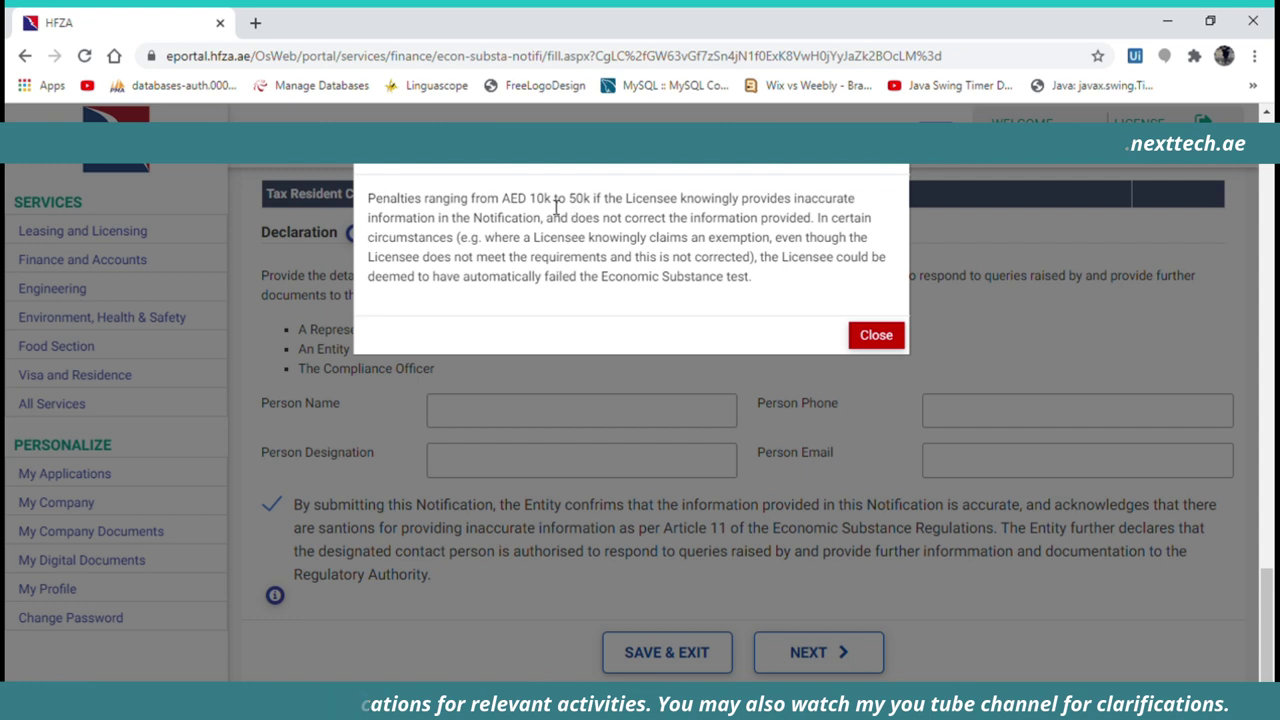
{"action": "left_click", "coordinate": [907, 162]}
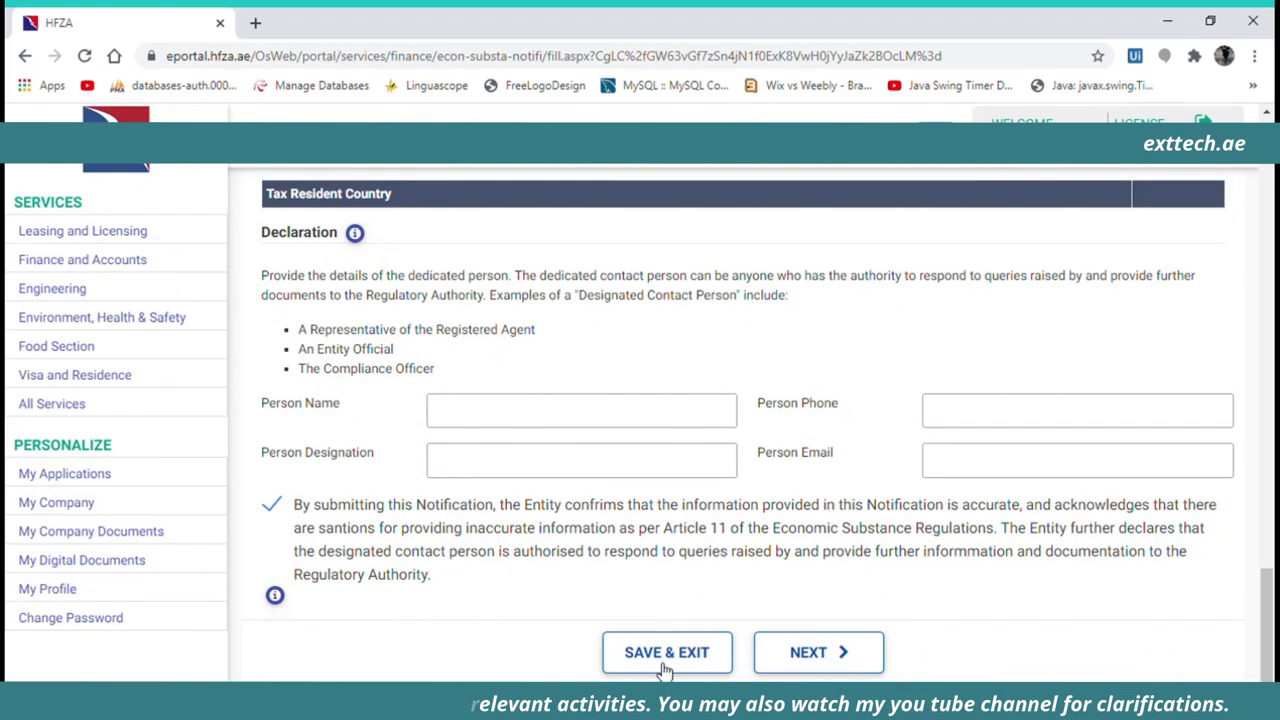